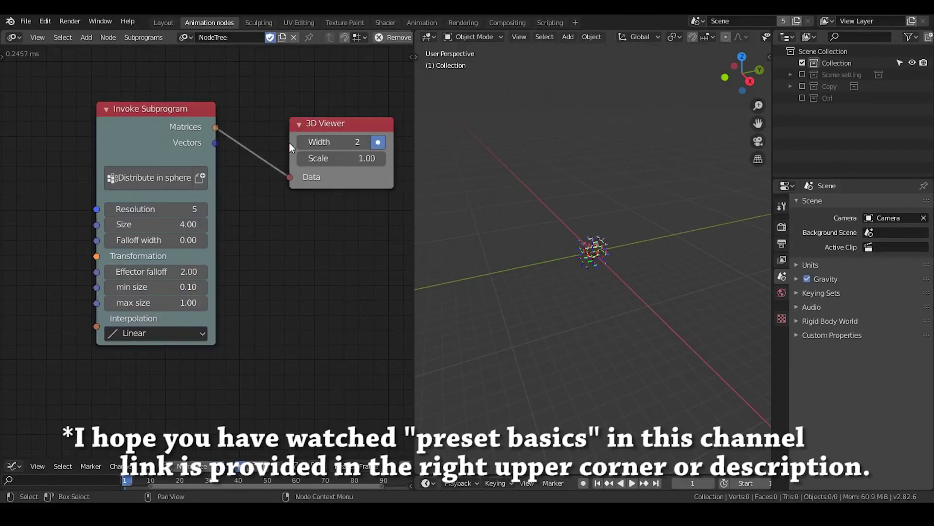
- Raise the Resolution of the Distribute in sphere subprogram to 10 and view the matrices in the viewport
{"action": "scroll", "coordinate": [586, 263], "scroll_direction": "up", "scroll_amount": 6}
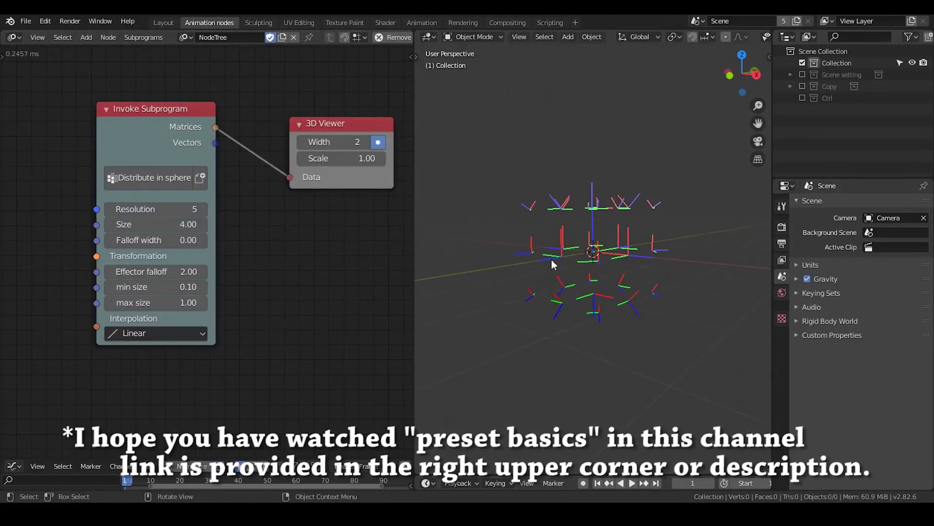
{"action": "left_click_drag", "start_coordinate": [155, 209], "coordinate": [192, 209]}
{"action": "mouse_move", "coordinate": [584, 263]}
{"action": "middle_mouse_down"}
{"action": "mouse_move", "coordinate": [608, 265]}
{"action": "mouse_move", "coordinate": [584, 265]}
{"action": "middle_mouse_up"}
{"action": "middle_click_drag", "start_coordinate": [555, 184], "coordinate": [570, 228]}
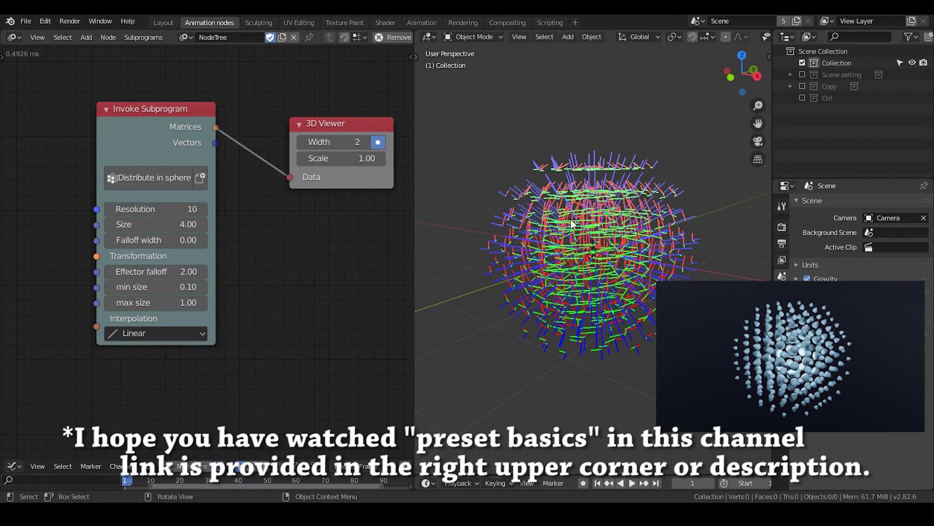
- Feed the 3D Viewer from the subprogram's Vectors output, set Size to 4.48, and reconnect the Matrices output
{"action": "left_click_drag", "start_coordinate": [329, 125], "coordinate": [360, 79]}
{"action": "middle_click_drag", "start_coordinate": [565, 236], "coordinate": [600, 241]}
{"action": "left_click_drag", "start_coordinate": [215, 142], "coordinate": [325, 130]}
{"action": "middle_click_drag", "start_coordinate": [565, 256], "coordinate": [615, 255]}
{"action": "mouse_move", "coordinate": [156, 224]}
{"action": "left_mouse_down"}
{"action": "mouse_move", "coordinate": [185, 224]}
{"action": "mouse_move", "coordinate": [159, 224]}
{"action": "left_mouse_up"}
{"action": "left_click_drag", "start_coordinate": [215, 128], "coordinate": [321, 130]}
- Lower the subprogram's max size to 0.22 and adjust its effector falloff and resolution
{"action": "left_click_drag", "start_coordinate": [160, 302], "coordinate": [144, 302]}
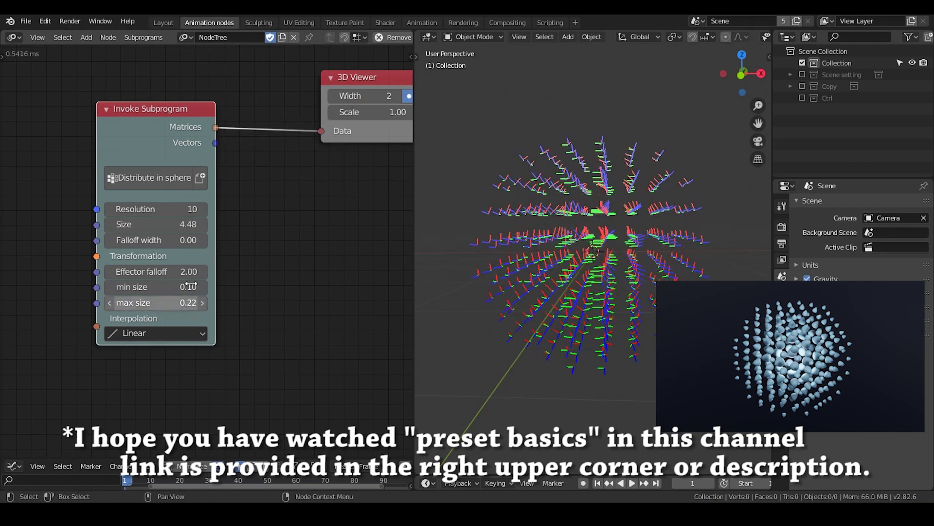
{"action": "mouse_move", "coordinate": [185, 272]}
{"action": "left_mouse_down"}
{"action": "mouse_move", "coordinate": [212, 271]}
{"action": "mouse_move", "coordinate": [178, 272]}
{"action": "left_mouse_up"}
{"action": "middle_click_drag", "start_coordinate": [506, 287], "coordinate": [547, 276]}
{"action": "mouse_move", "coordinate": [190, 209]}
{"action": "left_mouse_down"}
{"action": "mouse_move", "coordinate": [209, 208]}
{"action": "mouse_move", "coordinate": [198, 209]}
{"action": "left_mouse_up"}
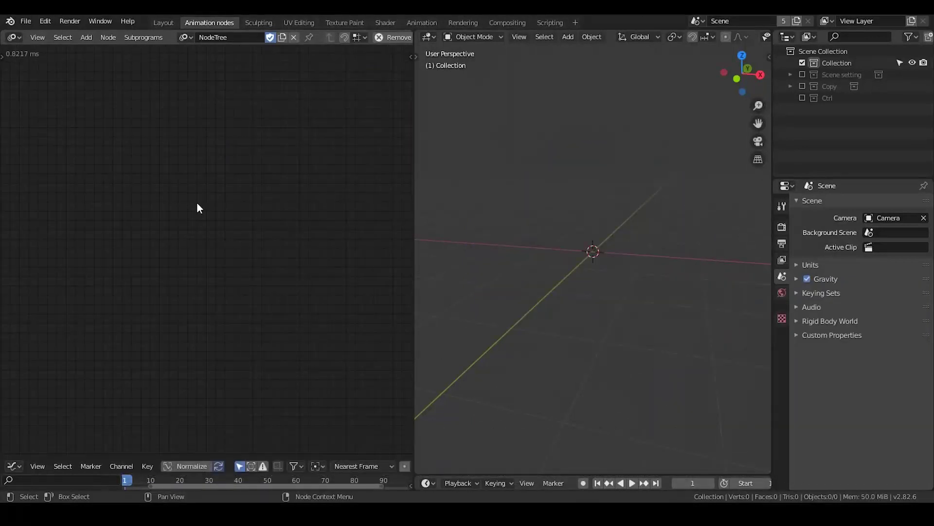
- Add a Distribute Matrices node to the empty node tree
{"action": "key", "text": "ctrl+a"}
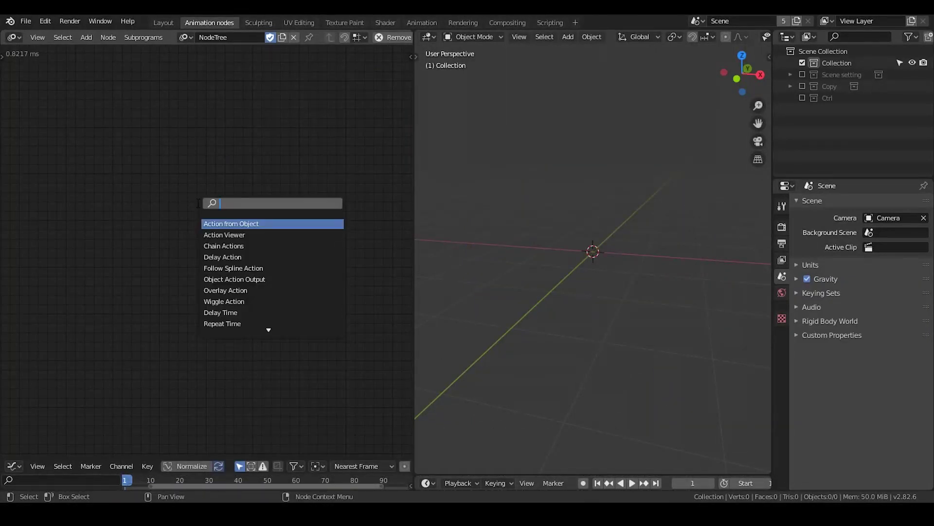
{"action": "type", "text": "distribute"}
{"action": "key", "text": "Return"}
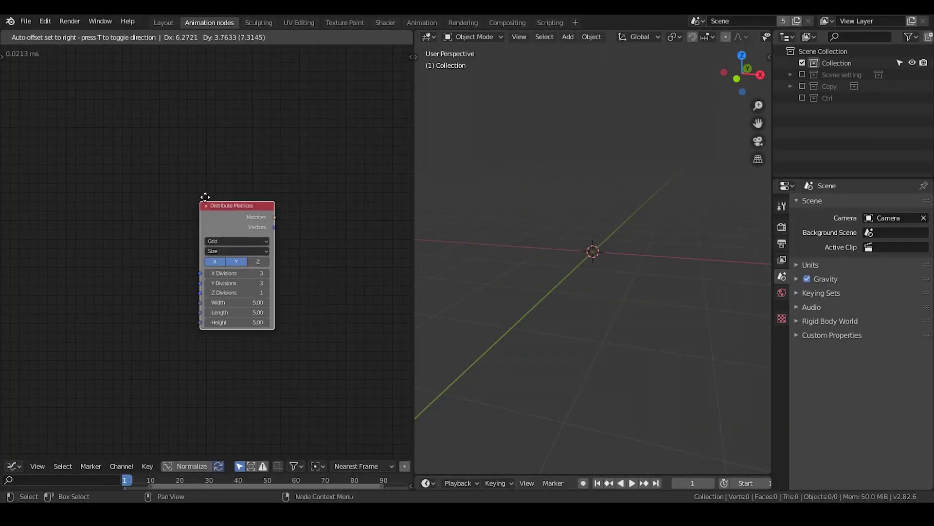
{"action": "left_click", "coordinate": [242, 153]}
- Add a Group Input node beside the Distribute Matrices node
{"action": "key", "text": "ctrl+a"}
{"action": "type", "text": "group"}
{"action": "key", "text": "Down"}
{"action": "key", "text": "Return"}
{"action": "left_click", "coordinate": [110, 188]}
{"action": "scroll", "coordinate": [178, 219], "scroll_direction": "up", "scroll_amount": 2}
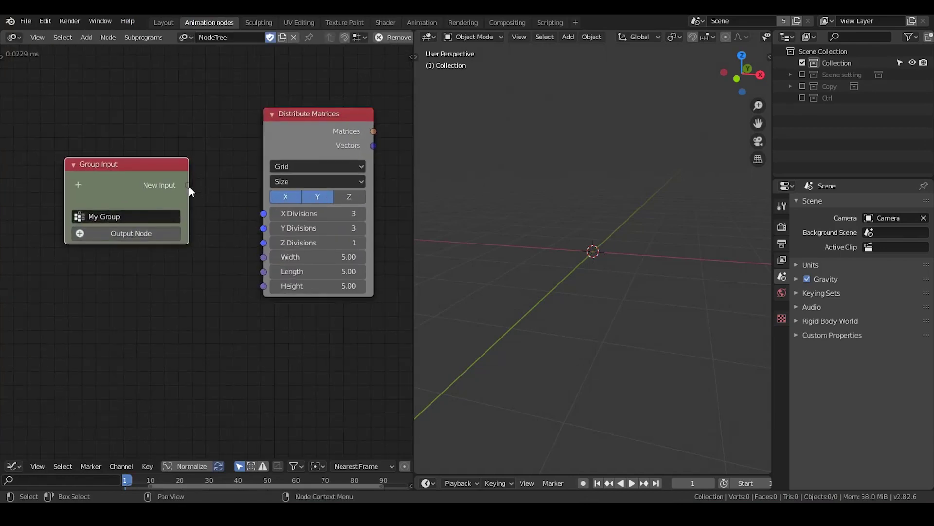
- Link two group inputs to all Distribute Matrices divisions and all its dimensions, naming them Resolution and Size
{"action": "left_click_drag", "start_coordinate": [186, 185], "coordinate": [162, 200]}
{"action": "left_click", "coordinate": [136, 183]}
{"action": "type", "text": "Reso"}
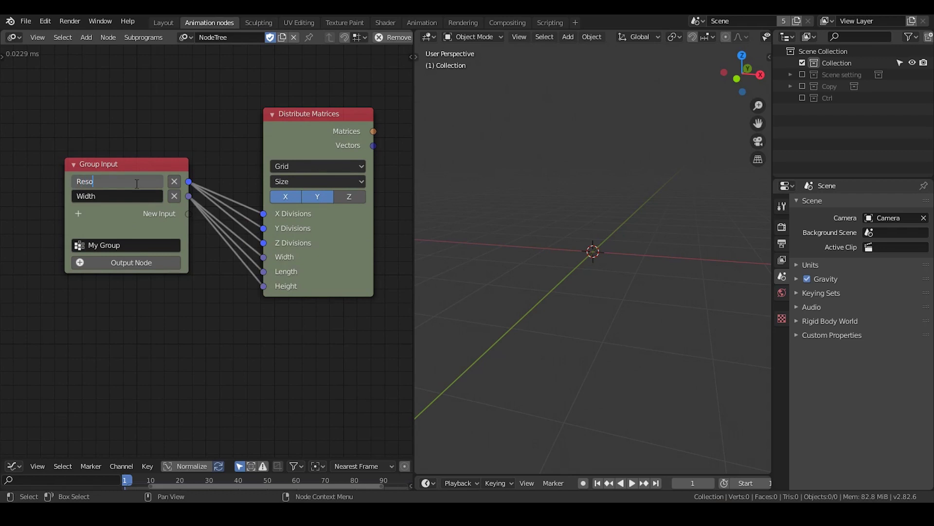
{"action": "type", "text": "lution"}
{"action": "left_click", "coordinate": [136, 196]}
{"action": "type", "text": "Size"}
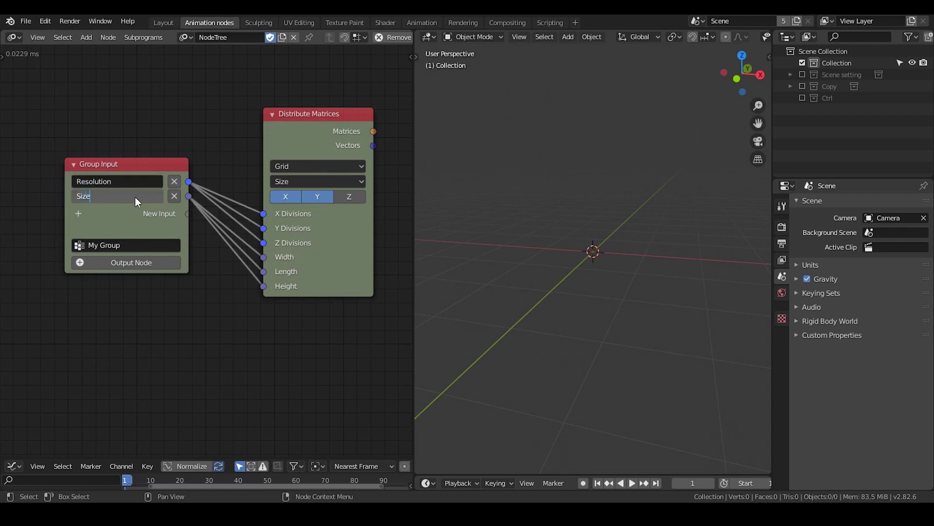
{"action": "key", "text": "Return"}
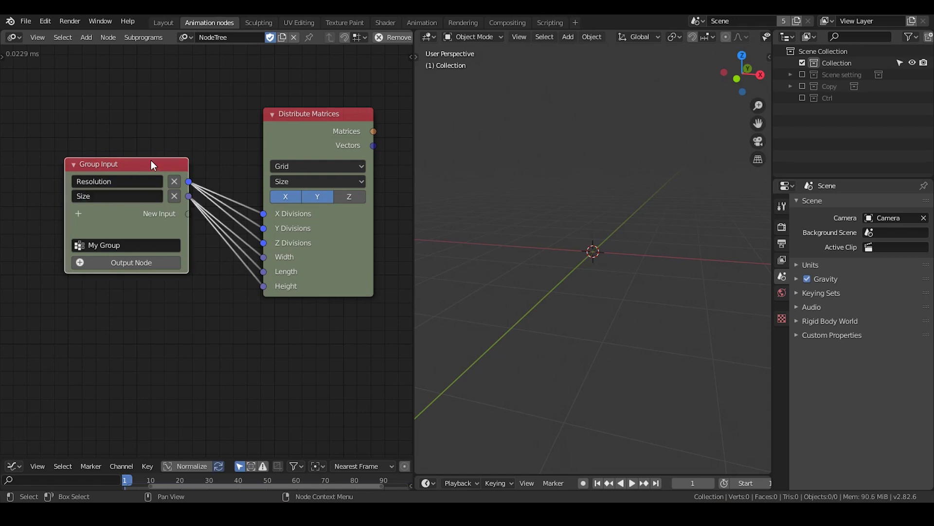
- Create an Invoke Subprogram node for My Group and place it below the Group Input node
{"action": "key", "text": "w"}
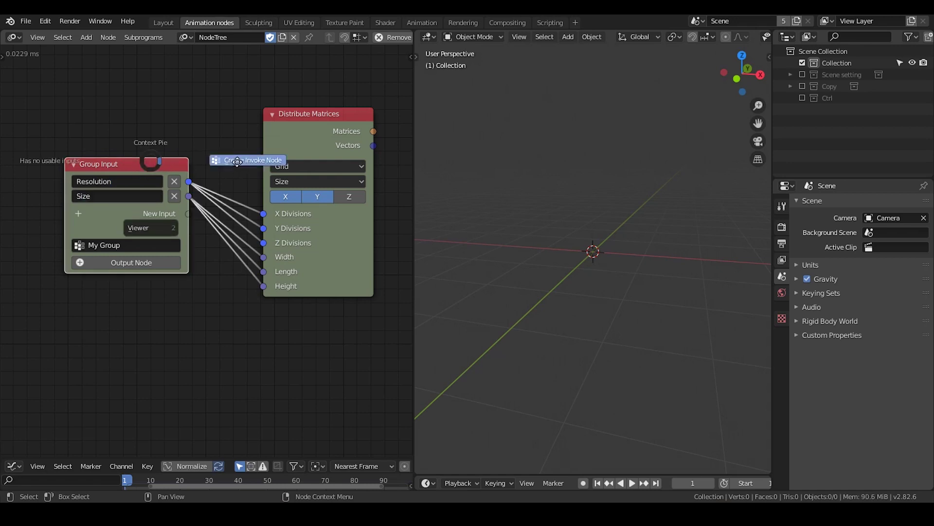
{"action": "left_click", "coordinate": [238, 162]}
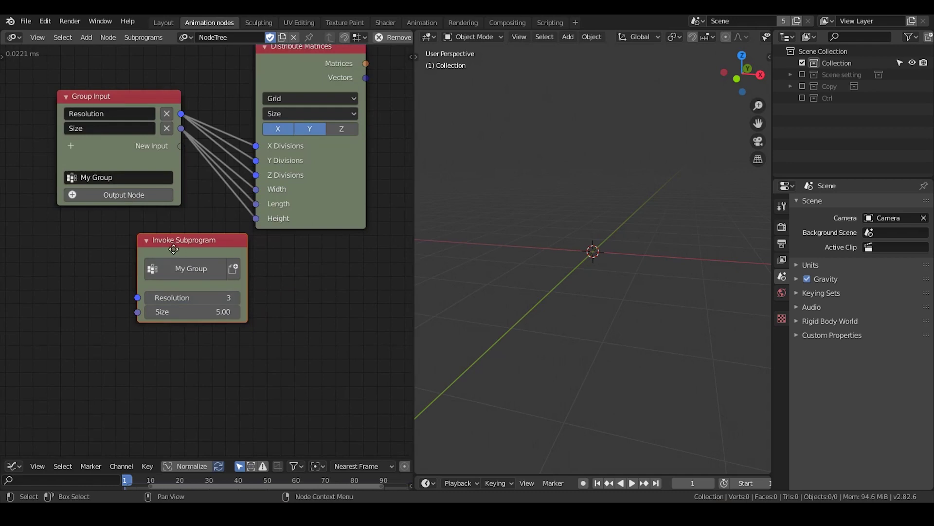
{"action": "left_click", "coordinate": [178, 254]}
{"action": "key", "text": "shift+d"}
{"action": "left_click", "coordinate": [311, 267]}
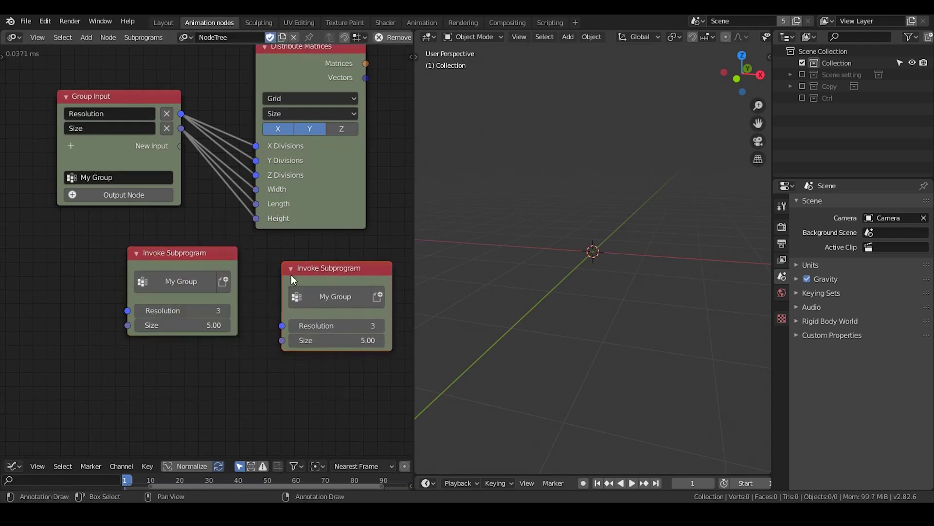
{"action": "key", "text": "x"}
- Move the Distribute Matrices node and enable its Z axis for the grid distribution
{"action": "middle_click_drag", "start_coordinate": [319, 260], "coordinate": [291, 313]}
{"action": "left_click_drag", "start_coordinate": [263, 122], "coordinate": [238, 118]}
{"action": "middle_click_drag", "start_coordinate": [320, 184], "coordinate": [308, 181]}
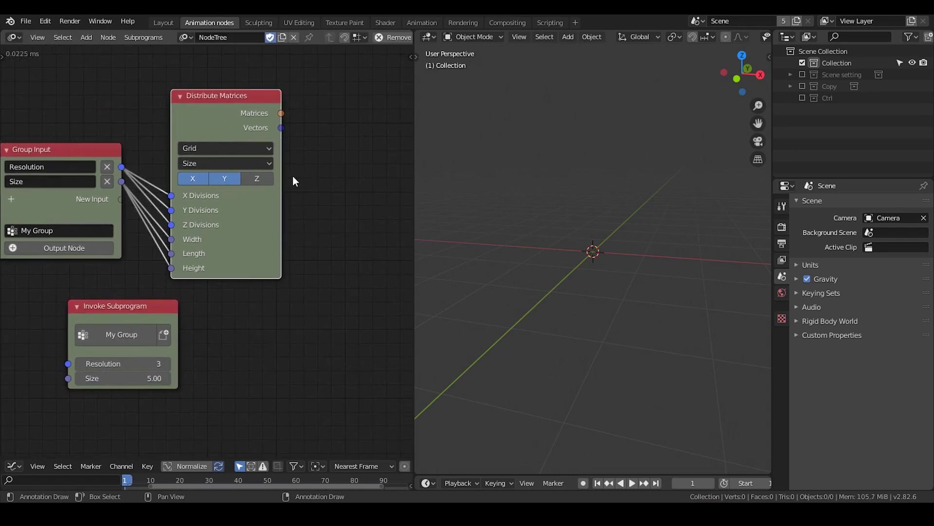
{"action": "left_click", "coordinate": [258, 179]}
- Add a 3D Viewer node fed by the Distribute Matrices node's Matrices output and place it above the link area
{"action": "key", "text": "ctrl+a"}
{"action": "type", "text": "3"}
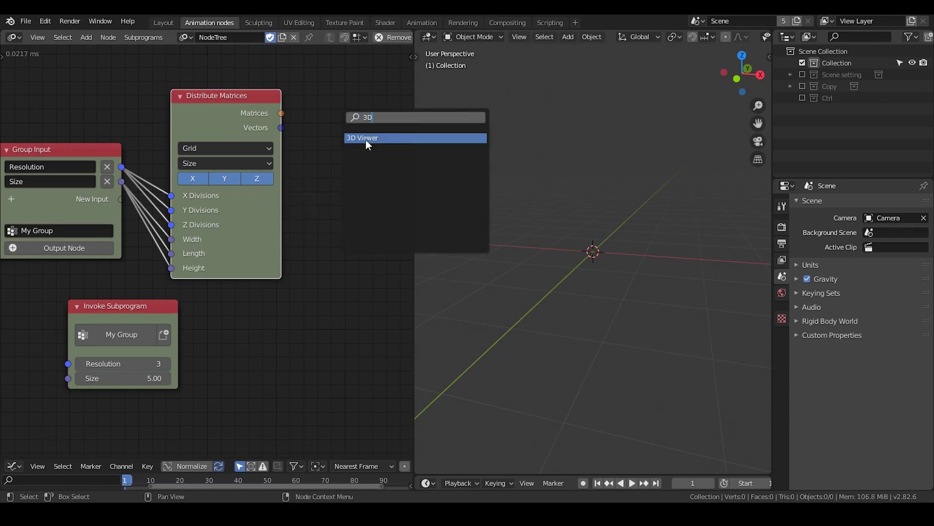
{"action": "left_click", "coordinate": [366, 140]}
{"action": "left_click", "coordinate": [345, 96]}
{"action": "left_click_drag", "start_coordinate": [284, 114], "coordinate": [350, 122]}
{"action": "scroll", "coordinate": [623, 248], "scroll_direction": "down", "scroll_amount": 4}
{"action": "mouse_move", "coordinate": [250, 181]}
{"action": "left_mouse_down"}
{"action": "mouse_move", "coordinate": [190, 177]}
{"action": "mouse_move", "coordinate": [256, 180]}
{"action": "left_mouse_up"}
{"action": "middle_click_drag", "start_coordinate": [305, 220], "coordinate": [188, 221]}
{"action": "left_click_drag", "start_coordinate": [261, 103], "coordinate": [252, 62]}
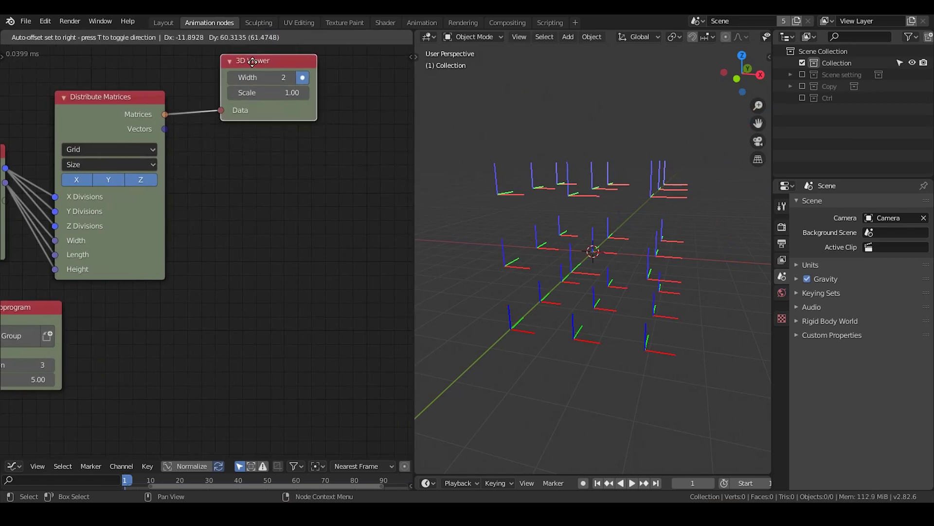
{"action": "middle_click_drag", "start_coordinate": [265, 150], "coordinate": [258, 175]}
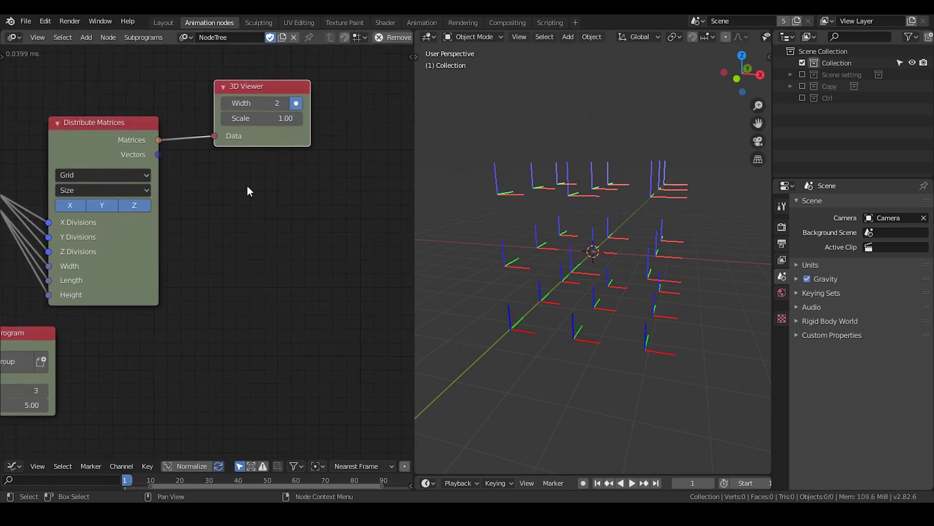
- Add a Mask List node and connect the Vectors output of Distribute Matrices to its List input
{"action": "middle_click_drag", "start_coordinate": [339, 231], "coordinate": [259, 217]}
{"action": "scroll", "coordinate": [259, 217], "scroll_direction": "down", "scroll_amount": 3}
{"action": "key", "text": "ctrl+a"}
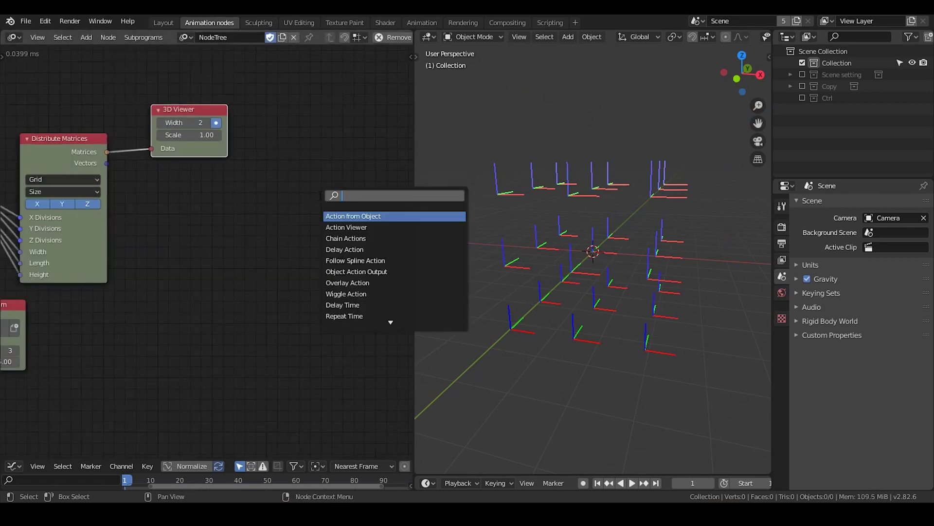
{"action": "type", "text": "mask"}
{"action": "key", "text": "Down"}
{"action": "key", "text": "Return"}
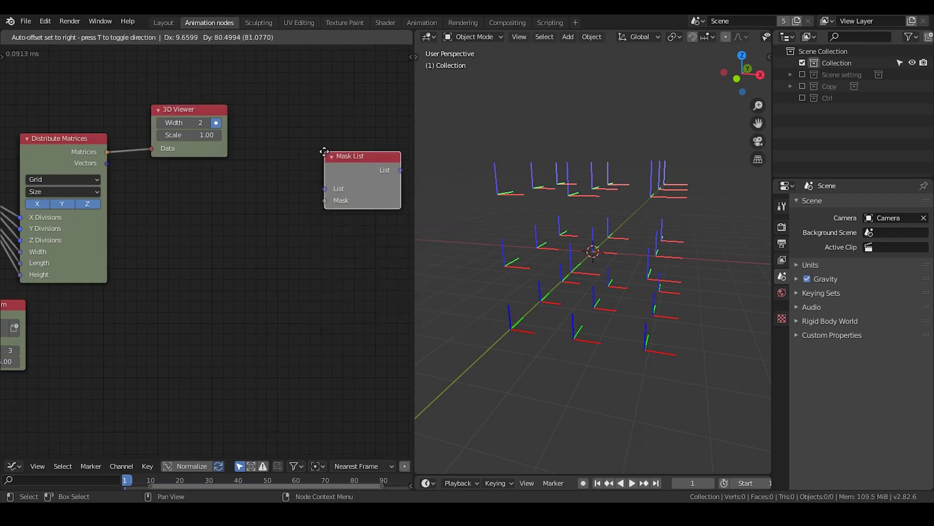
{"action": "left_click", "coordinate": [325, 152]}
{"action": "left_click_drag", "start_coordinate": [106, 162], "coordinate": [324, 188]}
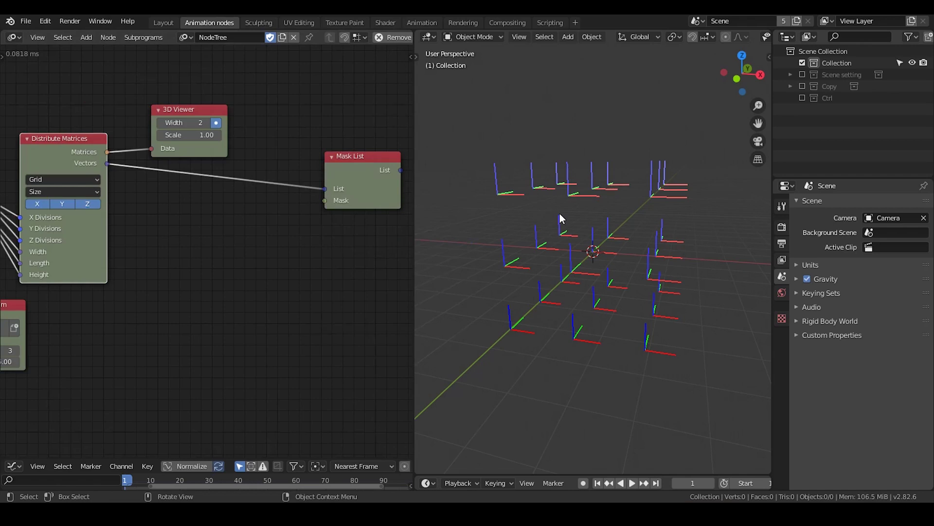
{"action": "left_click_drag", "start_coordinate": [356, 173], "coordinate": [375, 147]}
{"action": "key", "text": "shift+a"}
{"action": "mouse_move", "coordinate": [589, 192]}
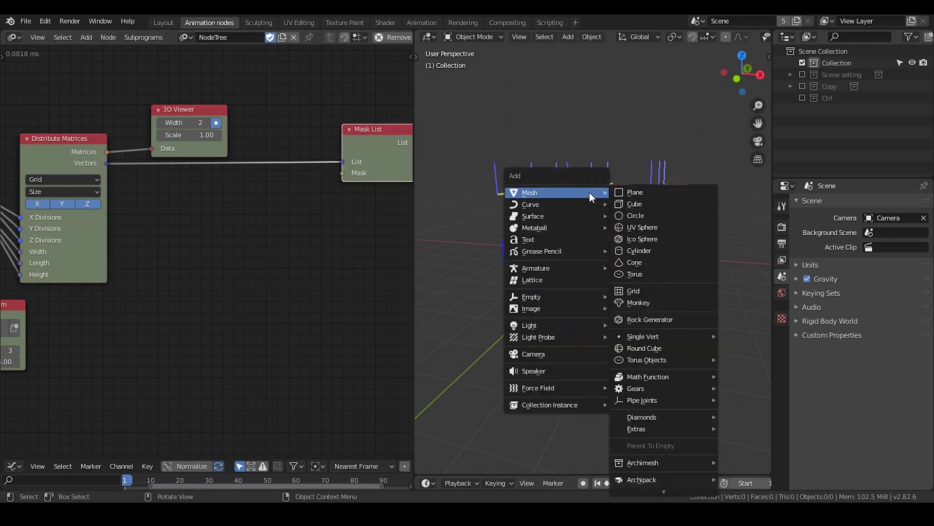
{"action": "left_click", "coordinate": [644, 226]}
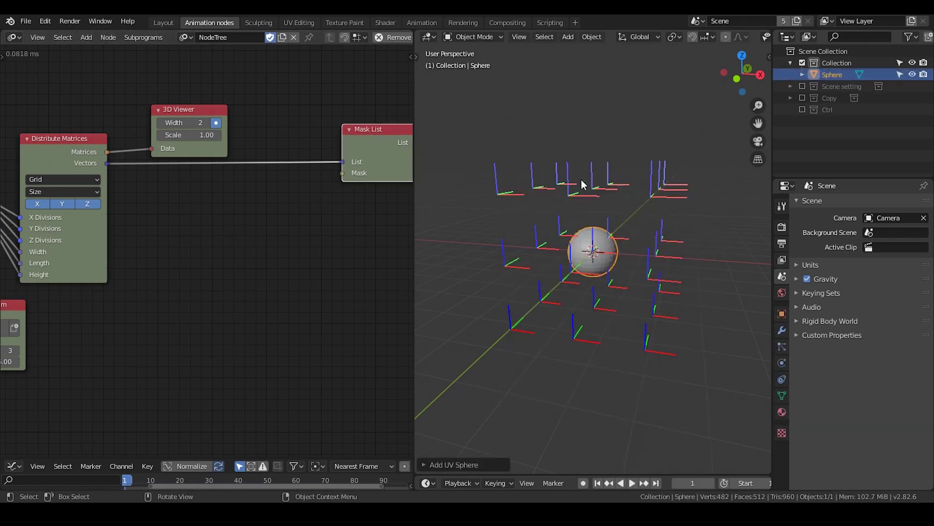
{"action": "key", "text": "x"}
{"action": "left_click", "coordinate": [616, 236]}
- Add a Point Distance Falloff node below the 3D Viewer node
{"action": "key", "text": "ctrl+a"}
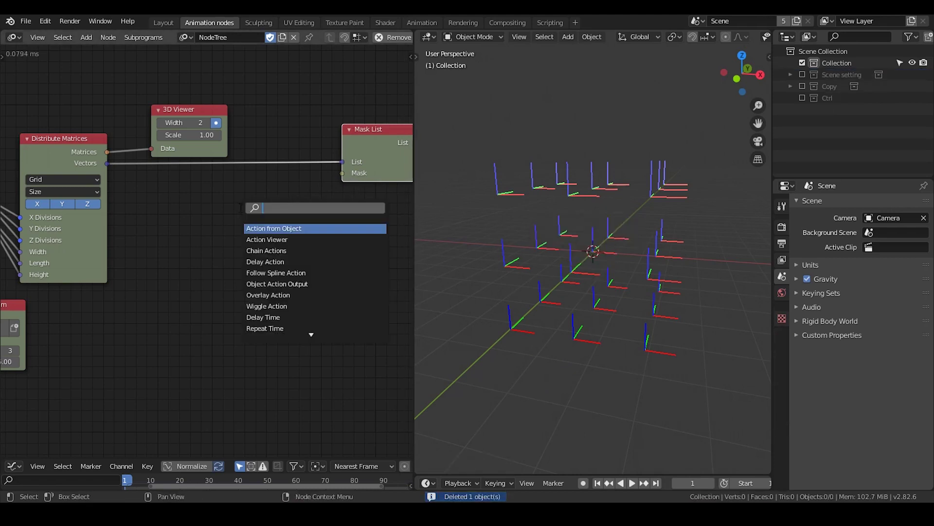
{"action": "type", "text": "poins"}
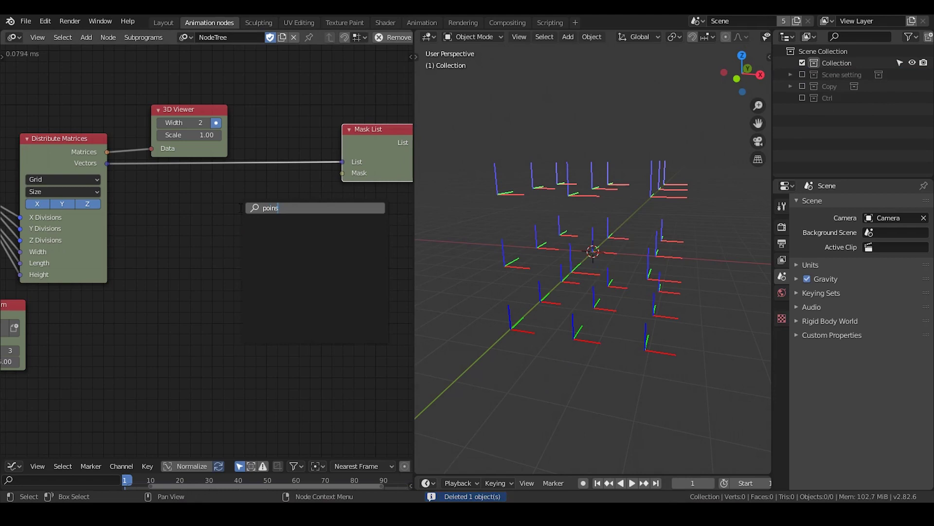
{"action": "key", "text": "BackSpace"}
{"action": "type", "text": "t"}
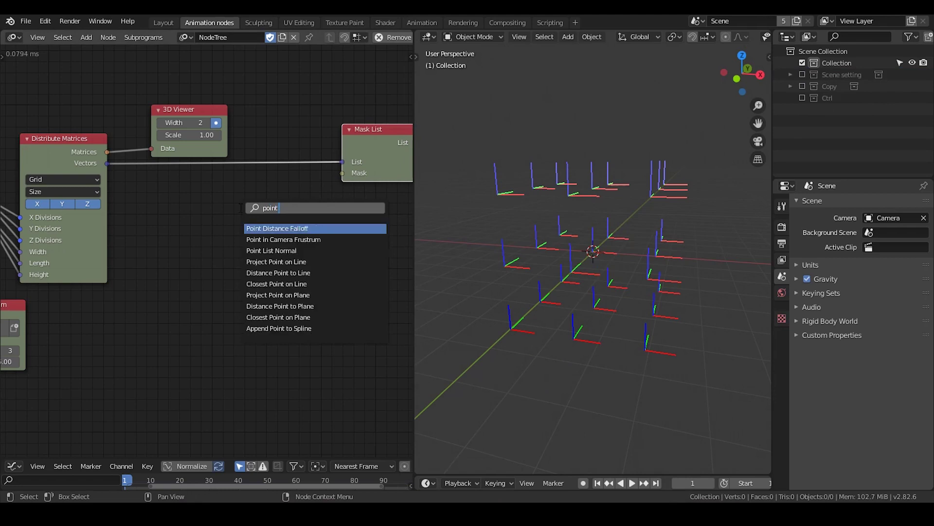
{"action": "key", "text": "Return"}
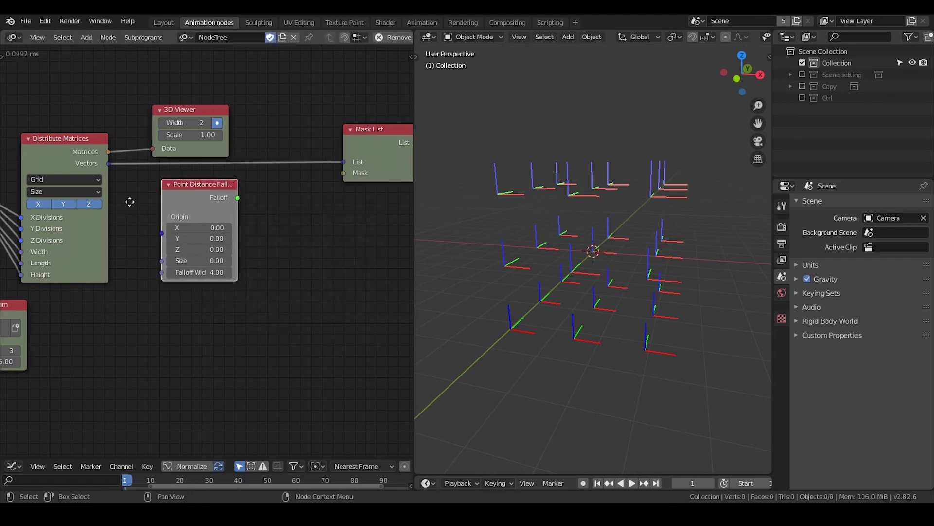
{"action": "middle_click_drag", "start_coordinate": [181, 193], "coordinate": [286, 179]}
- Connect the group's Size input to the Size socket of Point Distance Falloff and reposition the node
{"action": "left_click_drag", "start_coordinate": [99, 190], "coordinate": [280, 244]}
{"action": "mouse_move", "coordinate": [301, 187]}
{"action": "left_mouse_down"}
{"action": "mouse_move", "coordinate": [353, 186]}
{"action": "mouse_move", "coordinate": [305, 189]}
{"action": "left_mouse_up"}
{"action": "left_click", "coordinate": [186, 129]}
{"action": "left_click", "coordinate": [306, 169]}
{"action": "middle_click_drag", "start_coordinate": [319, 183], "coordinate": [266, 183]}
{"action": "left_click_drag", "start_coordinate": [266, 183], "coordinate": [321, 178]}
- Insert a float Math node into the link between the group's Size and the Point Distance Falloff node
{"action": "key", "text": "ctrl+a"}
{"action": "type", "text": "float math"}
{"action": "key", "text": "Return"}
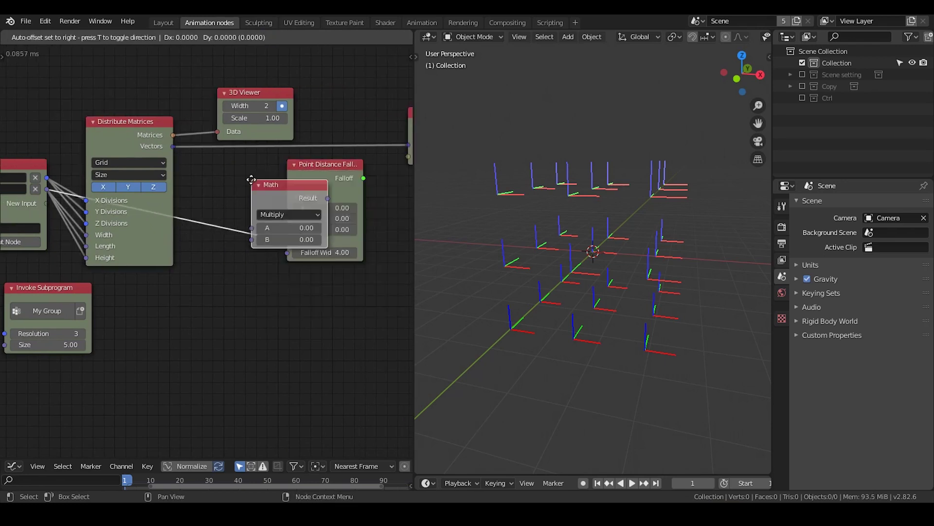
{"action": "left_click", "coordinate": [175, 195]}
- Set the Math node to Divide with B at 2.00 and collapse the node
{"action": "left_click", "coordinate": [229, 223]}
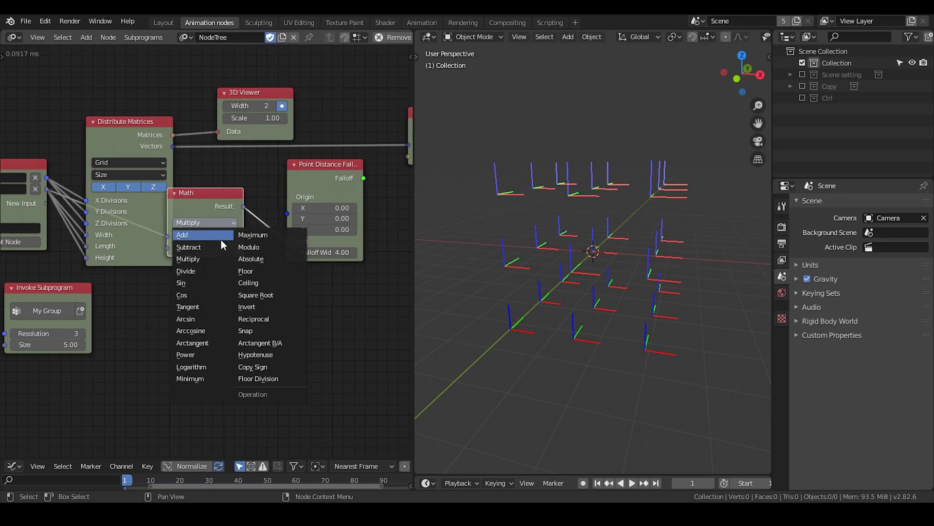
{"action": "left_click", "coordinate": [214, 270]}
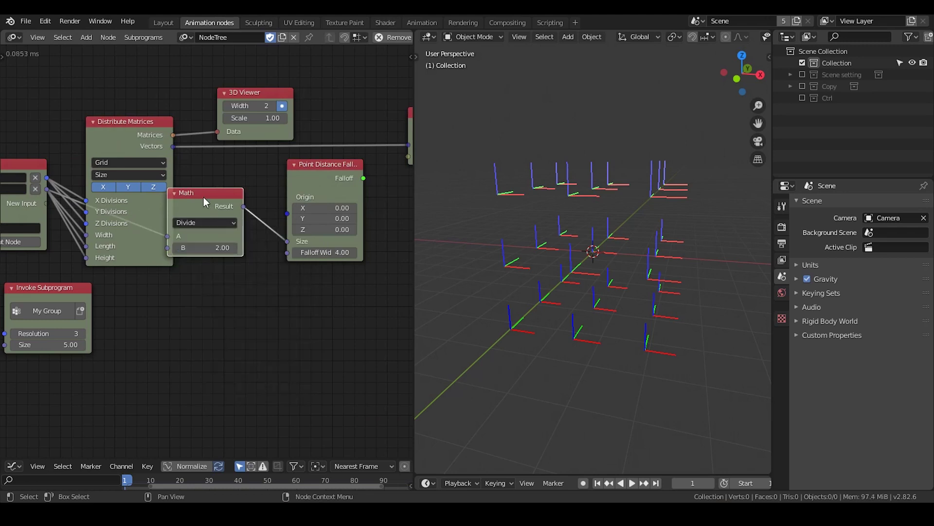
{"action": "left_click_drag", "start_coordinate": [203, 197], "coordinate": [198, 228]}
{"action": "key", "text": "h"}
- Set the Point Distance Falloff node's Falloff Width to 0 and expose it as a new group input
{"action": "middle_click_drag", "start_coordinate": [178, 238], "coordinate": [221, 238]}
{"action": "left_click", "coordinate": [363, 252]}
{"action": "type", "text": "0"}
{"action": "key", "text": "Return"}
{"action": "left_click_drag", "start_coordinate": [329, 253], "coordinate": [59, 202]}
{"action": "middle_click_drag", "start_coordinate": [338, 242], "coordinate": [255, 235]}
{"action": "left_click_drag", "start_coordinate": [295, 170], "coordinate": [285, 173]}
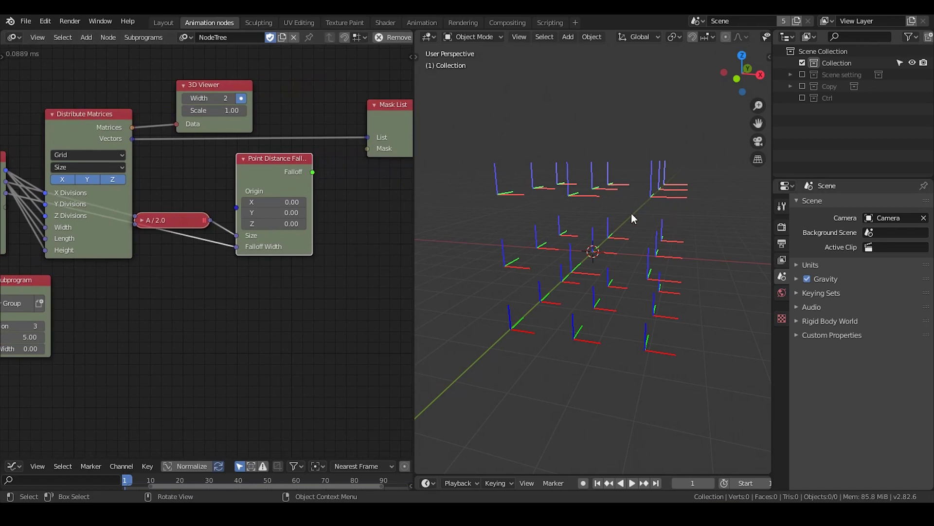
- Move the Mask List node farther from Point Distance Falloff to make room between them
{"action": "middle_click_drag", "start_coordinate": [328, 235], "coordinate": [302, 231]}
{"action": "scroll", "coordinate": [315, 218], "scroll_direction": "up", "scroll_amount": 1}
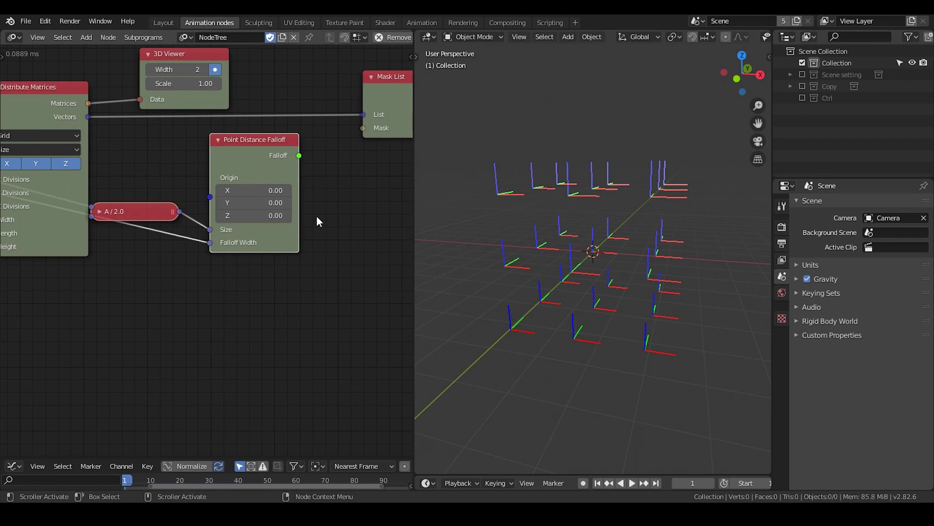
{"action": "middle_click_drag", "start_coordinate": [344, 188], "coordinate": [268, 198]}
{"action": "left_click", "coordinate": [321, 88]}
{"action": "left_click_drag", "start_coordinate": [321, 95], "coordinate": [344, 94]}
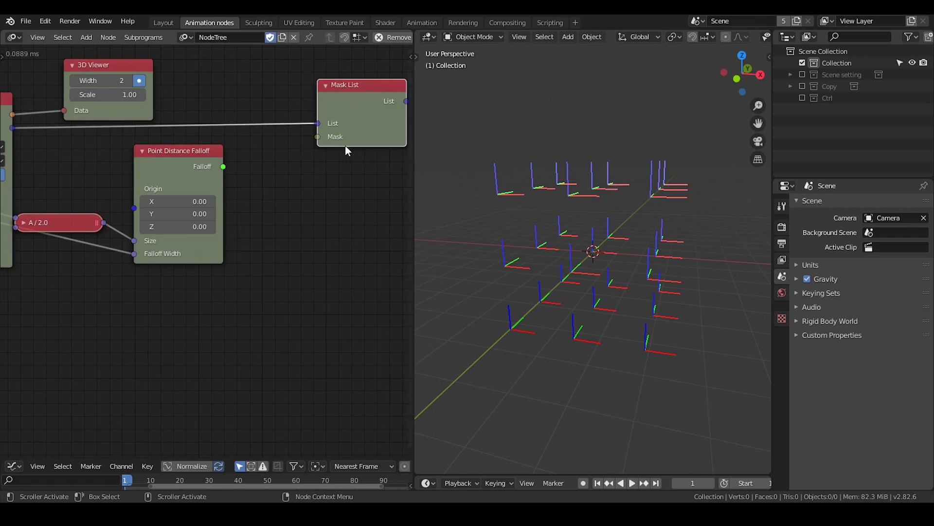
{"action": "middle_click_drag", "start_coordinate": [339, 188], "coordinate": [290, 187]}
{"action": "left_click_drag", "start_coordinate": [290, 89], "coordinate": [350, 87]}
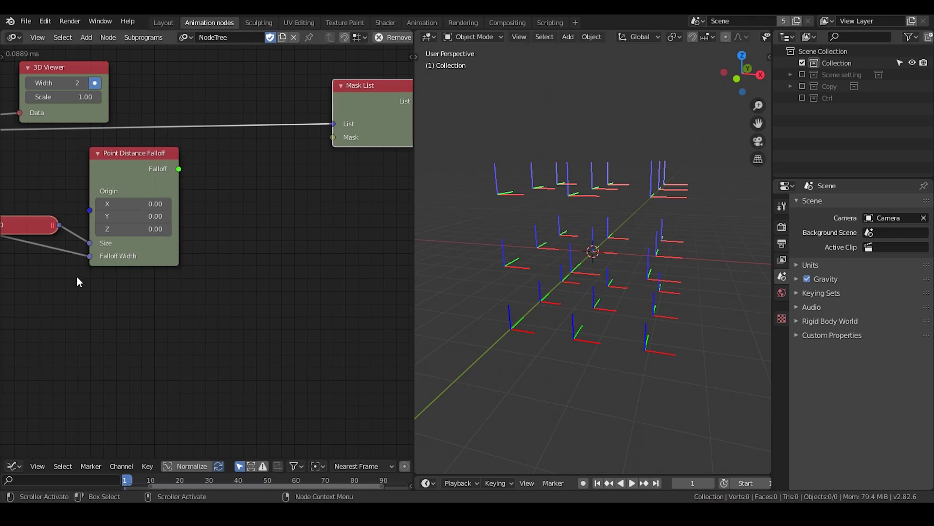
- Add an Evaluate Falloff node beside Point Distance Falloff, switch it to list output, and set its type to Location
{"action": "middle_click_drag", "start_coordinate": [75, 277], "coordinate": [156, 274]}
{"action": "middle_click_drag", "start_coordinate": [266, 261], "coordinate": [304, 241]}
{"action": "scroll", "coordinate": [192, 254], "scroll_direction": "down", "scroll_amount": 1}
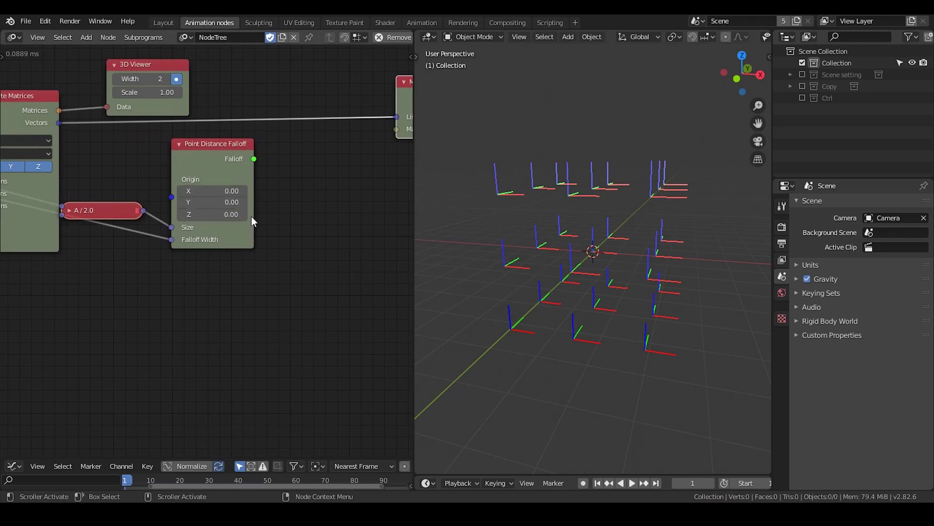
{"action": "middle_click_drag", "start_coordinate": [271, 225], "coordinate": [200, 225]}
{"action": "key", "text": "ctrl+a"}
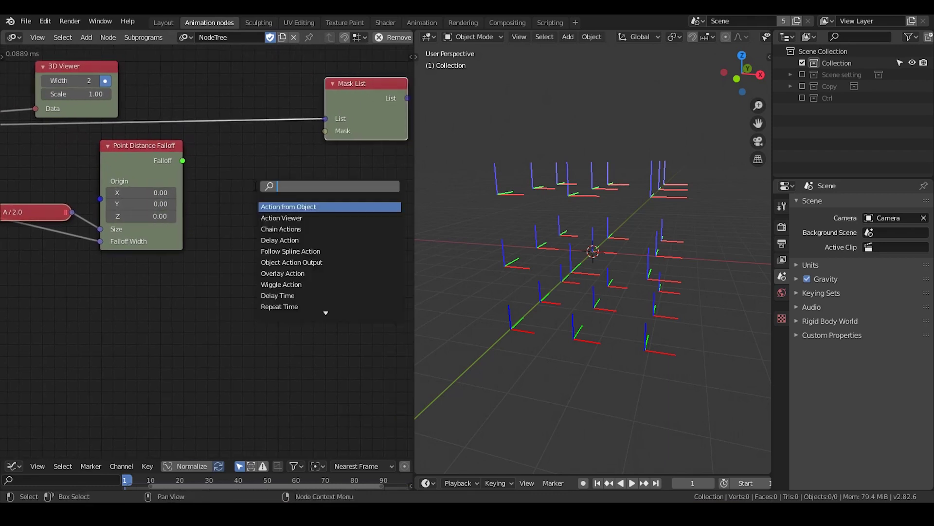
{"action": "type", "text": "eva"}
{"action": "key", "text": "Return"}
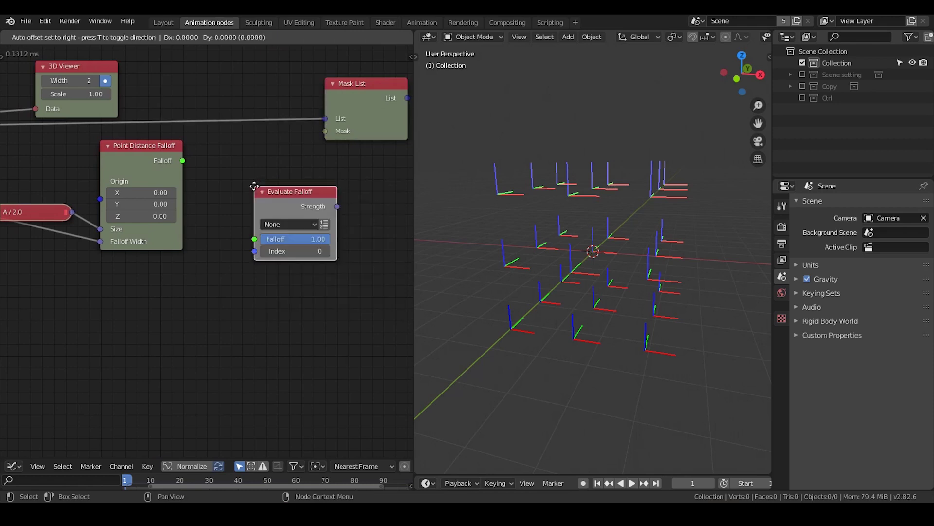
{"action": "left_click", "coordinate": [212, 150]}
{"action": "left_click", "coordinate": [259, 183]}
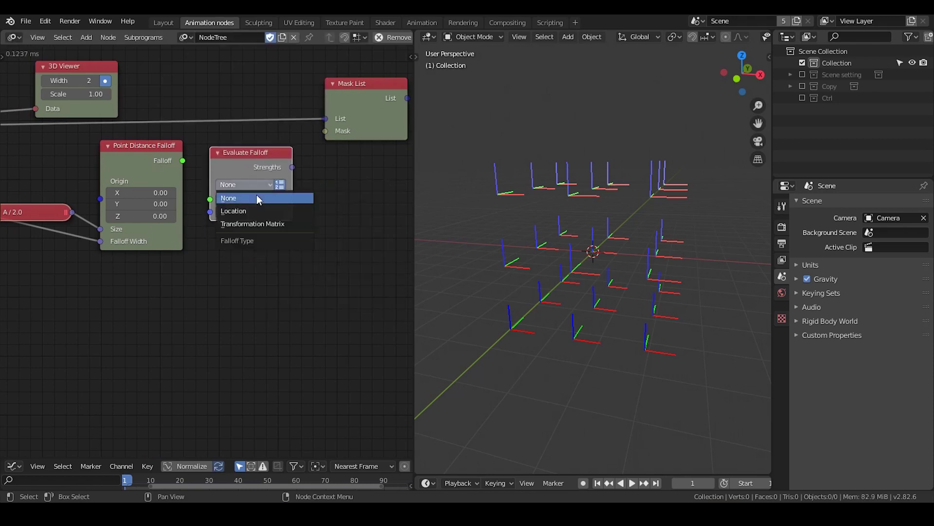
{"action": "left_click", "coordinate": [256, 207]}
- Link the falloff and the grid's Vectors into Evaluate Falloff, and feed its Strengths into the Mask List's Mask
{"action": "middle_click_drag", "start_coordinate": [203, 219], "coordinate": [325, 231]}
{"action": "left_click_drag", "start_coordinate": [110, 136], "coordinate": [239, 203]}
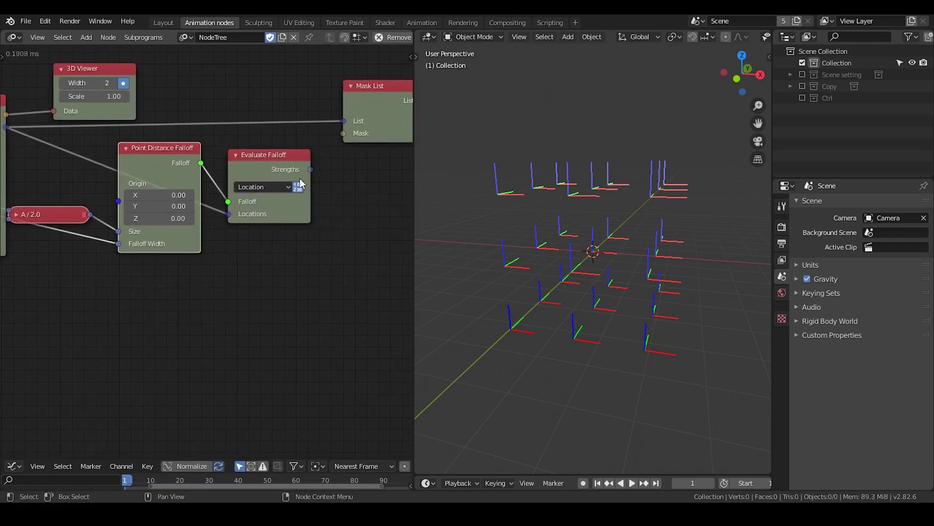
{"action": "middle_click_drag", "start_coordinate": [352, 116], "coordinate": [274, 120]}
{"action": "left_click_drag", "start_coordinate": [273, 122], "coordinate": [293, 125]}
{"action": "left_click_drag", "start_coordinate": [226, 180], "coordinate": [285, 140]}
{"action": "left_click_drag", "start_coordinate": [323, 104], "coordinate": [294, 114]}
- Move the 3D Viewer beyond the Mask List and connect it to the masked List output
{"action": "middle_click_drag", "start_coordinate": [292, 187], "coordinate": [203, 202]}
{"action": "scroll", "coordinate": [81, 186], "scroll_direction": "down", "scroll_amount": 2}
{"action": "middle_click_drag", "start_coordinate": [109, 175], "coordinate": [214, 162]}
{"action": "left_click_drag", "start_coordinate": [60, 96], "coordinate": [395, 87]}
{"action": "left_click_drag", "start_coordinate": [339, 126], "coordinate": [367, 123]}
- Place the Invoke Subprogram node below Distribute Matrices and set its Resolution to 14
{"action": "scroll", "coordinate": [227, 249], "scroll_direction": "down", "scroll_amount": 1}
{"action": "middle_click_drag", "start_coordinate": [220, 250], "coordinate": [264, 212]}
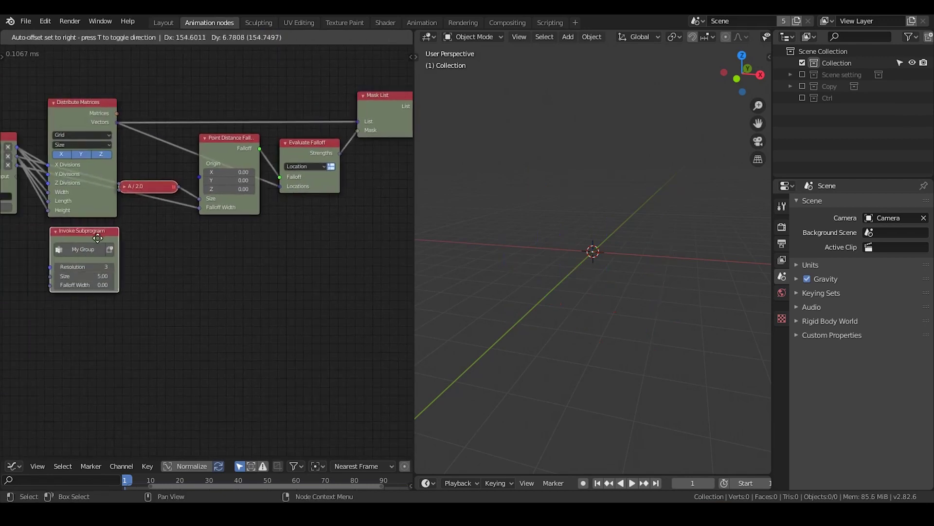
{"action": "left_click", "coordinate": [98, 238]}
{"action": "left_click_drag", "start_coordinate": [93, 267], "coordinate": [148, 267]}
- Create the Group Output node for My Group and place it beyond the Mask List and 3D Viewer
{"action": "middle_click_drag", "start_coordinate": [180, 268], "coordinate": [281, 244]}
{"action": "left_click", "coordinate": [92, 186]}
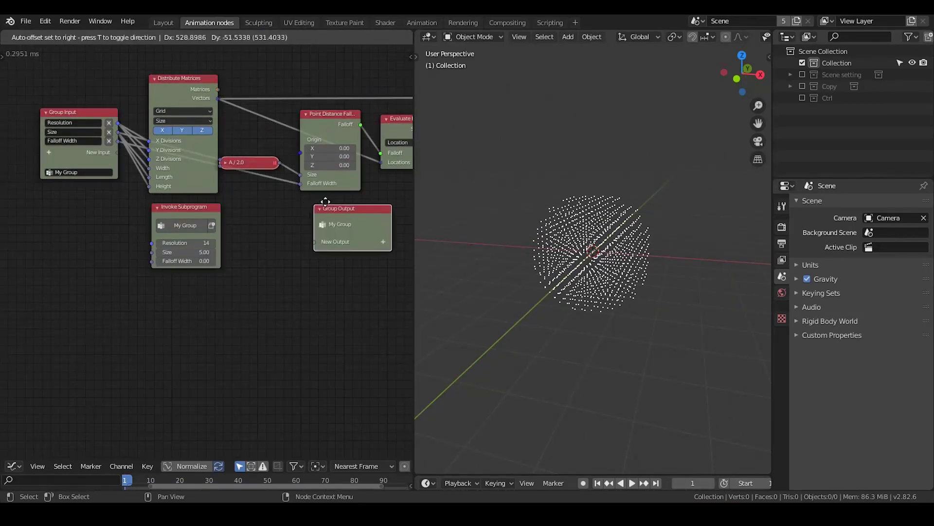
{"action": "left_click", "coordinate": [329, 199]}
{"action": "middle_click_drag", "start_coordinate": [347, 207], "coordinate": [153, 238]}
{"action": "left_click_drag", "start_coordinate": [152, 238], "coordinate": [355, 162]}
{"action": "middle_click_drag", "start_coordinate": [355, 167], "coordinate": [177, 220]}
{"action": "left_click_drag", "start_coordinate": [177, 220], "coordinate": [298, 168]}
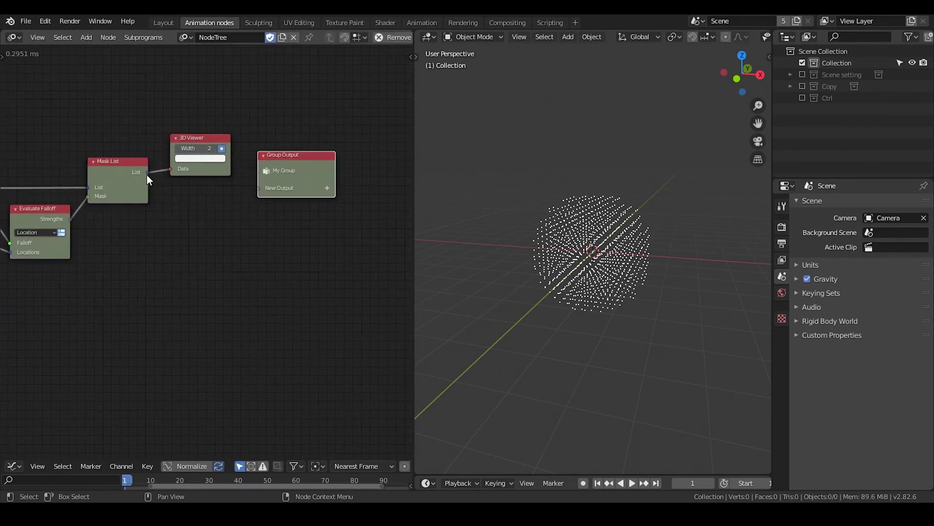
- Connect the Mask List's List to a new Group Output socket and name that output Vectors
{"action": "left_click_drag", "start_coordinate": [148, 173], "coordinate": [267, 212]}
{"action": "scroll", "coordinate": [278, 199], "scroll_direction": "up", "scroll_amount": 2}
{"action": "left_click", "coordinate": [312, 162]}
{"action": "type", "text": "Vect"}
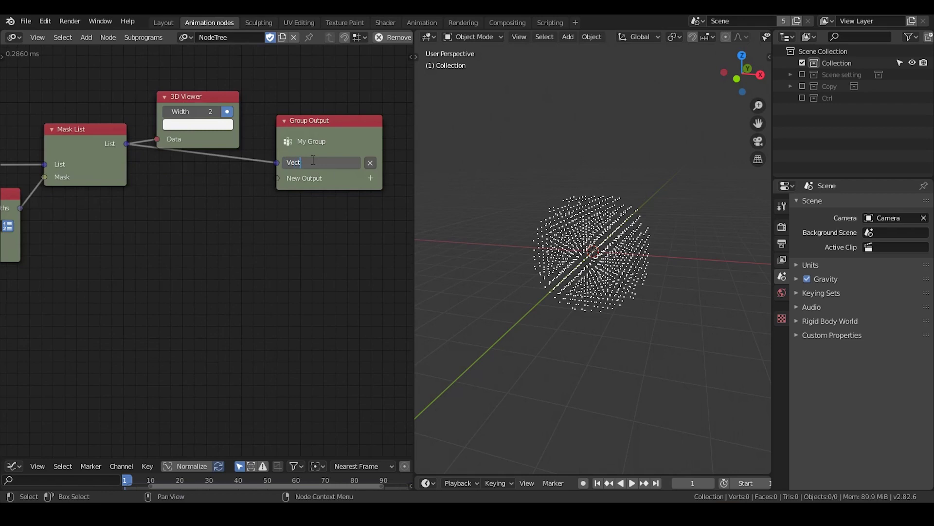
{"action": "type", "text": "ors"}
{"action": "key", "text": "Return"}
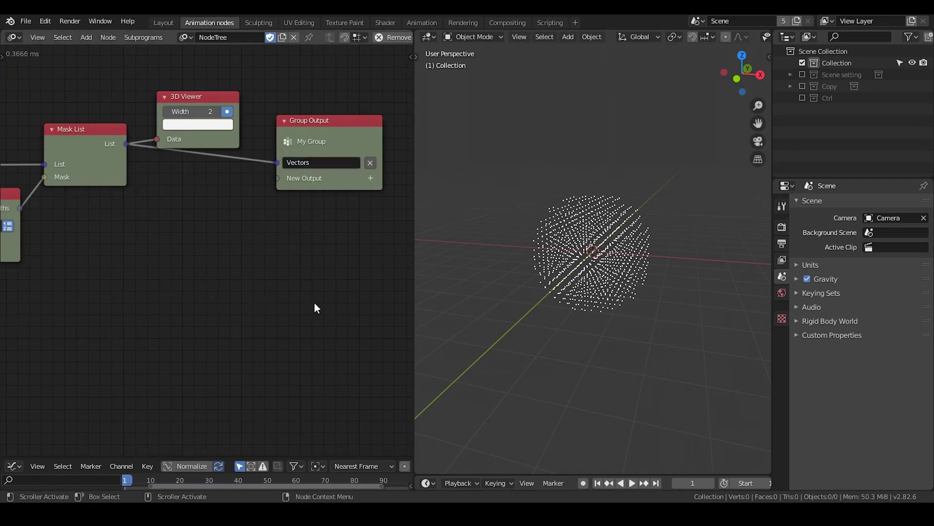
- Make room between the Mask List and Group Output and add a Compose Matrix node there
{"action": "scroll", "coordinate": [315, 307], "scroll_direction": "down", "scroll_amount": 1}
{"action": "left_click_drag", "start_coordinate": [258, 157], "coordinate": [361, 135]}
{"action": "left_click_drag", "start_coordinate": [182, 124], "coordinate": [208, 101]}
{"action": "key", "text": "ctrl+a"}
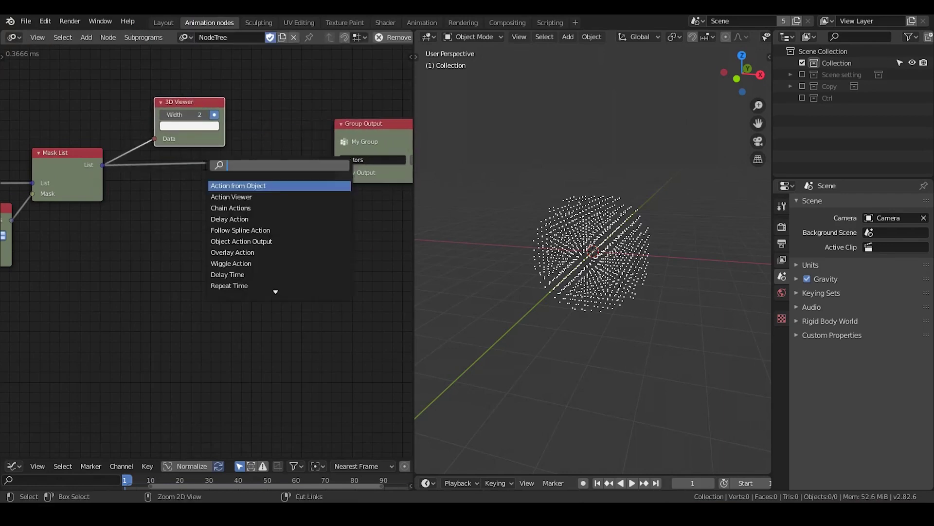
{"action": "type", "text": "compose"}
{"action": "key", "text": "Return"}
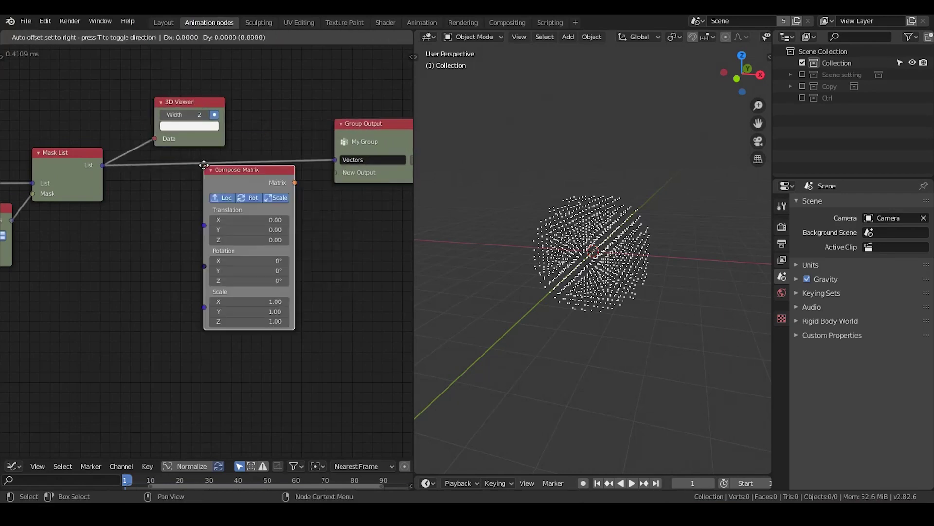
- Connect the masked List to Compose Matrix's Translations, and its Matrices to a new Group Output socket
{"action": "left_click_drag", "start_coordinate": [102, 166], "coordinate": [199, 237]}
{"action": "left_click_drag", "start_coordinate": [289, 196], "coordinate": [336, 176]}
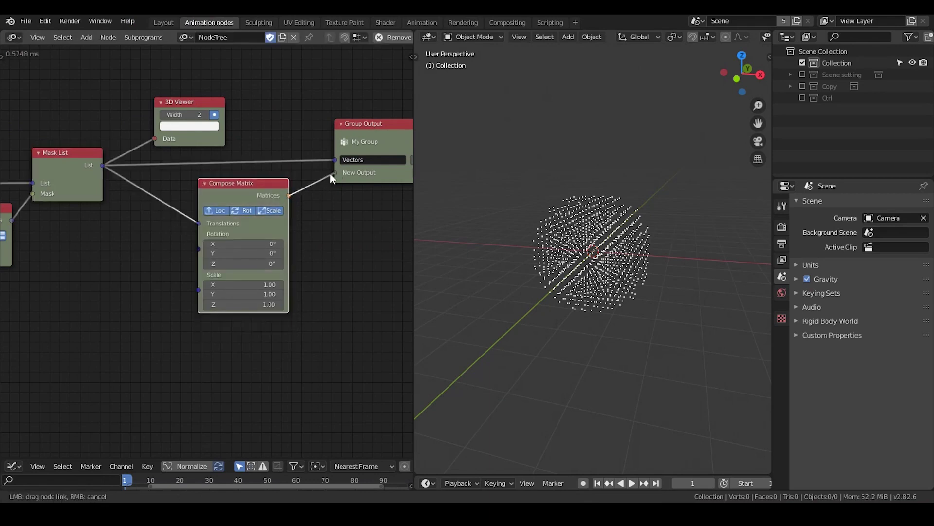
{"action": "left_click_drag", "start_coordinate": [259, 191], "coordinate": [273, 183]}
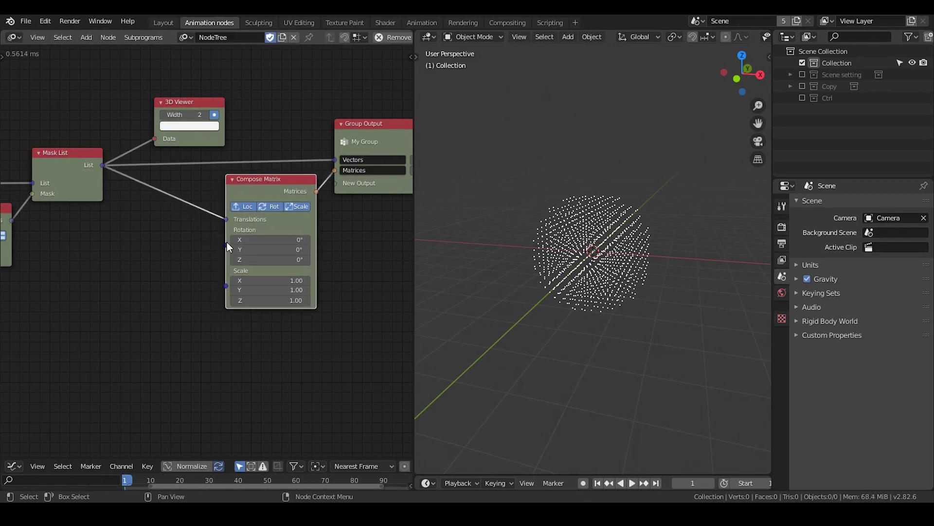
- Add a second 3D Viewer and connect it to the Matrices output of Distribute Matrices
{"action": "middle_click_drag", "start_coordinate": [77, 268], "coordinate": [232, 255]}
{"action": "scroll", "coordinate": [195, 250], "scroll_direction": "down", "scroll_amount": 3}
{"action": "middle_click_drag", "start_coordinate": [160, 248], "coordinate": [286, 234]}
{"action": "key", "text": "ctrl+a"}
{"action": "type", "text": "3d"}
{"action": "left_click", "coordinate": [164, 166]}
{"action": "left_click", "coordinate": [134, 129]}
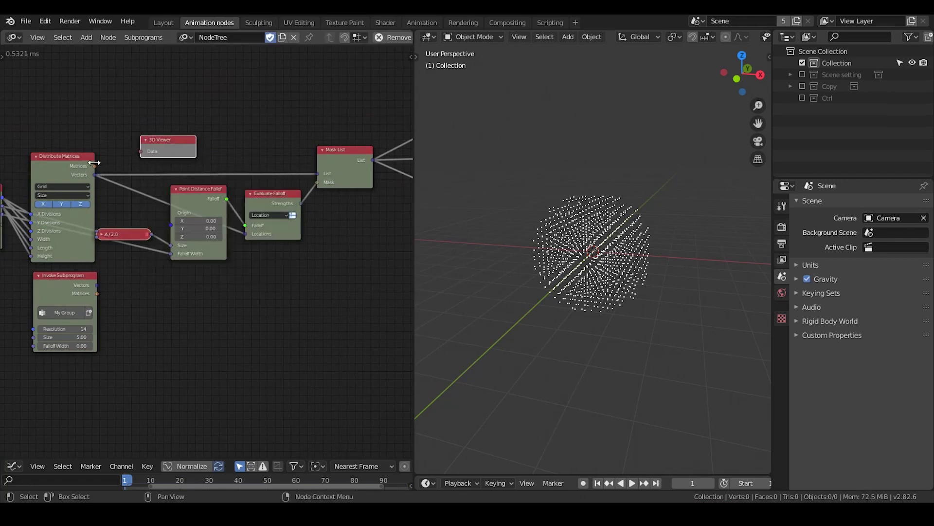
{"action": "left_click_drag", "start_coordinate": [94, 163], "coordinate": [141, 150]}
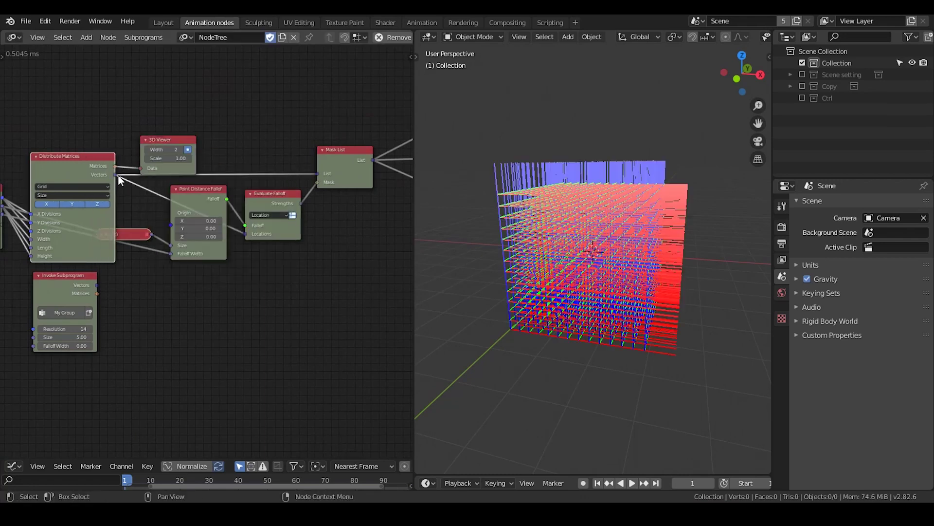
{"action": "mouse_move", "coordinate": [114, 190]}
{"action": "left_mouse_down"}
{"action": "mouse_move", "coordinate": [87, 190]}
{"action": "mouse_move", "coordinate": [99, 190]}
{"action": "left_mouse_up"}
- Delete both 3D Viewer nodes, at the Mask List and at Distribute Matrices
{"action": "middle_click_drag", "start_coordinate": [102, 198], "coordinate": [0, 212]}
{"action": "left_click", "coordinate": [282, 123]}
{"action": "key", "text": "x"}
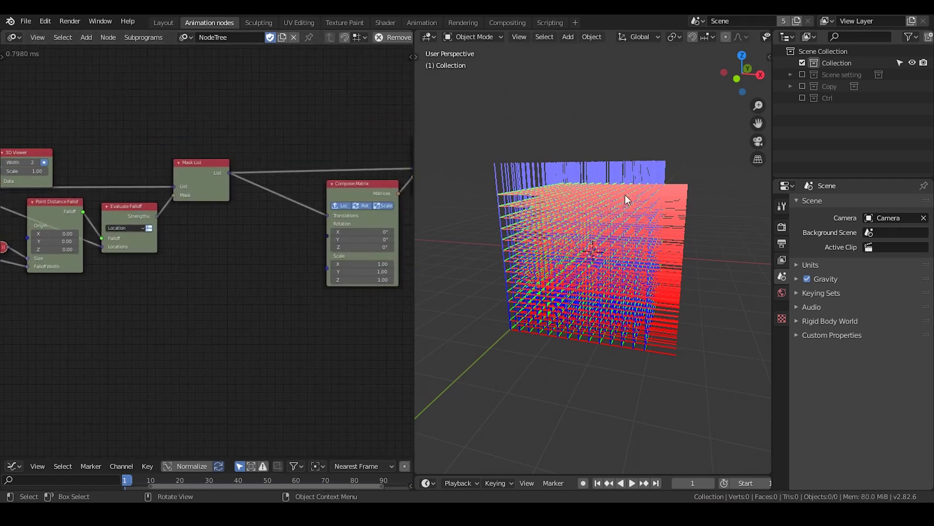
{"action": "mouse_move", "coordinate": [547, 208]}
{"action": "middle_mouse_down"}
{"action": "mouse_move", "coordinate": [575, 209]}
{"action": "mouse_move", "coordinate": [562, 216]}
{"action": "mouse_move", "coordinate": [534, 195]}
{"action": "middle_mouse_up"}
{"action": "middle_click_drag", "start_coordinate": [159, 140], "coordinate": [232, 125]}
{"action": "left_click", "coordinate": [93, 138]}
{"action": "key", "text": "x"}
- Add a Direction to Rotation node between the Mask List and Compose Matrix
{"action": "middle_click_drag", "start_coordinate": [335, 205], "coordinate": [266, 217]}
{"action": "scroll", "coordinate": [272, 212], "scroll_direction": "up", "scroll_amount": 4}
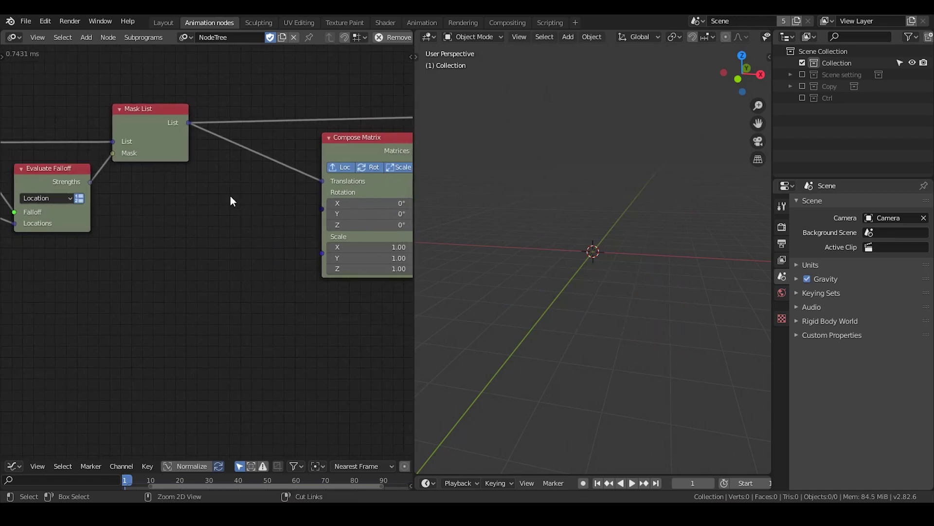
{"action": "key", "text": "ctrl+a"}
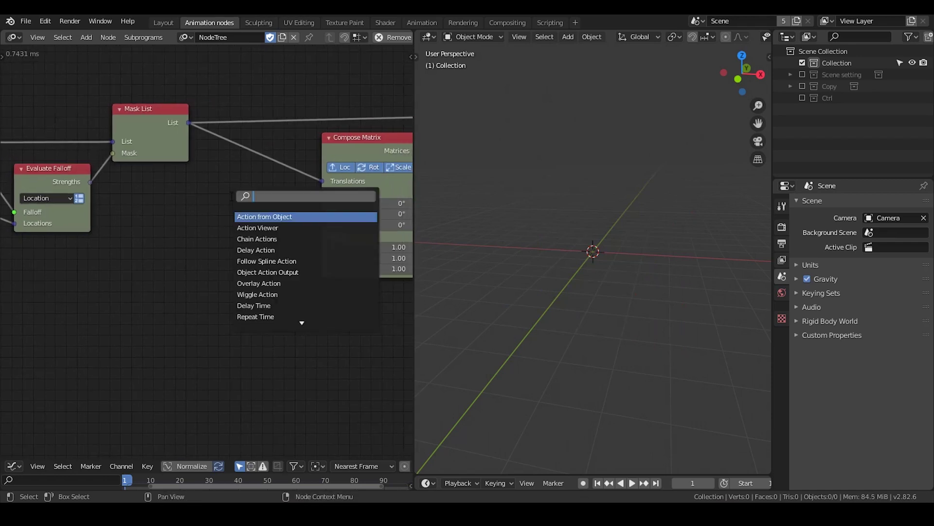
{"action": "type", "text": "direction"}
{"action": "key", "text": "Down"}
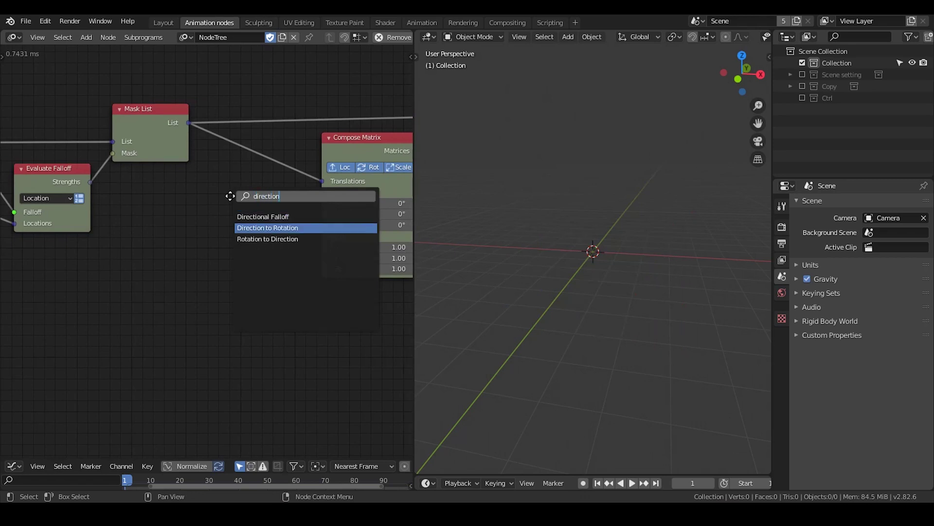
{"action": "key", "text": "Return"}
{"action": "left_click", "coordinate": [210, 181]}
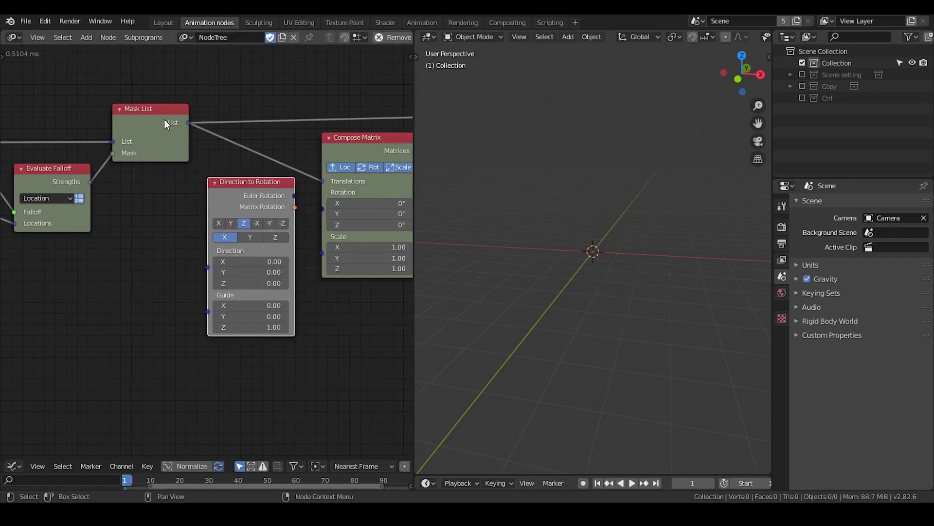
- Link the masked List to Direction to Rotation's Direction and its Euler Rotation to Compose Matrix's Rotation, and collapse the node
{"action": "left_click_drag", "start_coordinate": [162, 119], "coordinate": [210, 267]}
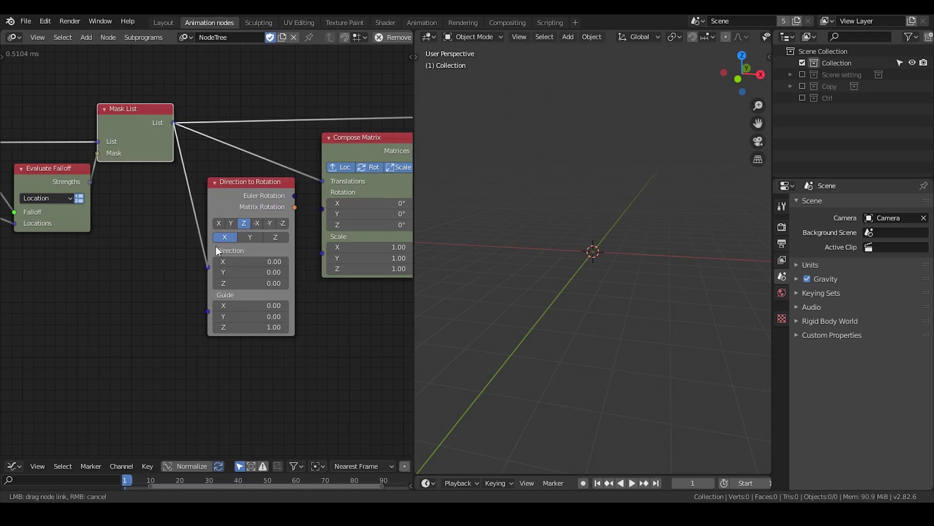
{"action": "left_click_drag", "start_coordinate": [289, 199], "coordinate": [322, 206]}
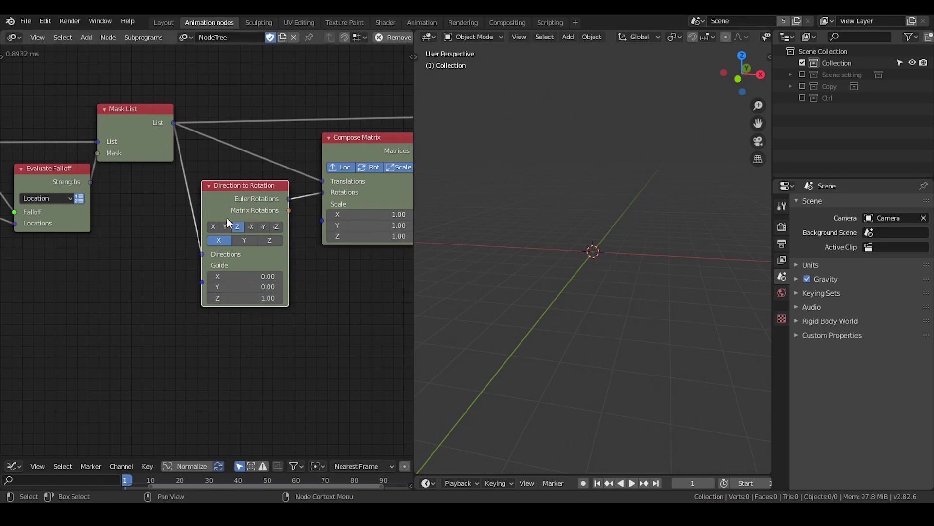
{"action": "left_click", "coordinate": [211, 186]}
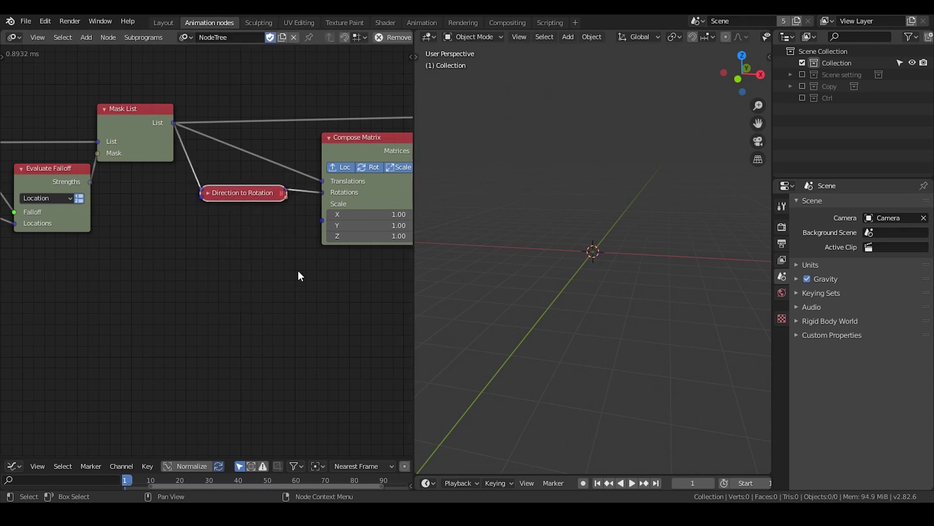
- Duplicate the linked Point Distance Falloff and Evaluate Falloff nodes and place the copies below the Mask List
{"action": "scroll", "coordinate": [296, 274], "scroll_direction": "down", "scroll_amount": 1}
{"action": "middle_click_drag", "start_coordinate": [297, 273], "coordinate": [203, 251]}
{"action": "middle_click_drag", "start_coordinate": [261, 252], "coordinate": [313, 244]}
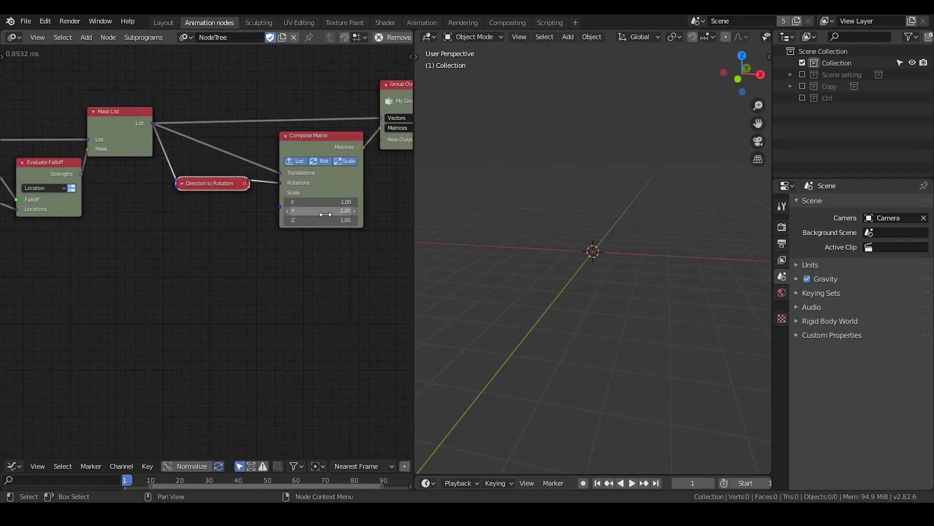
{"action": "middle_click_drag", "start_coordinate": [155, 226], "coordinate": [288, 207]}
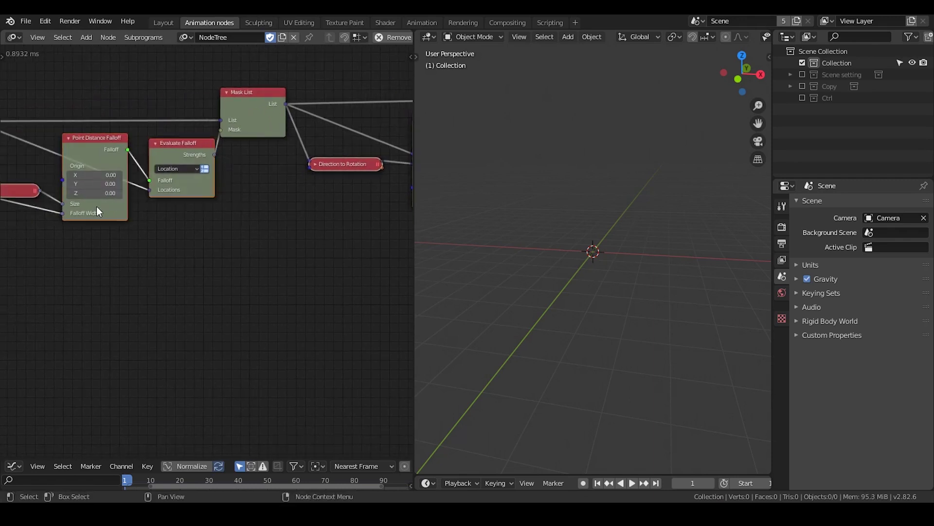
{"action": "key", "text": "shift+d"}
{"action": "left_click", "coordinate": [285, 269]}
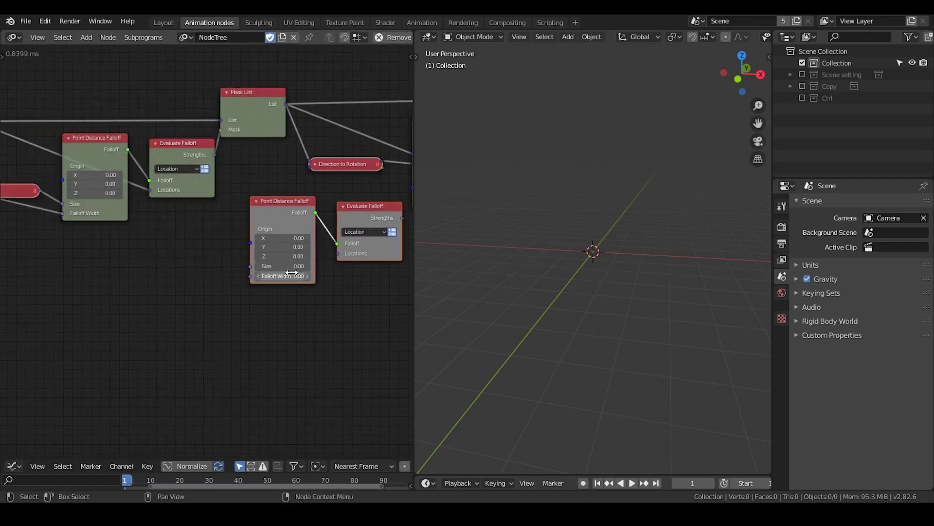
- Position the copied Point Distance Falloff and Evaluate Falloff nodes beneath Direction to Rotation with space between them
{"action": "middle_click_drag", "start_coordinate": [294, 194], "coordinate": [197, 202]}
{"action": "left_click", "coordinate": [243, 205]}
{"action": "left_click_drag", "start_coordinate": [282, 220], "coordinate": [274, 206]}
{"action": "left_click_drag", "start_coordinate": [189, 218], "coordinate": [164, 220]}
{"action": "middle_click_drag", "start_coordinate": [199, 205], "coordinate": [213, 223]}
{"action": "scroll", "coordinate": [237, 203], "scroll_direction": "up", "scroll_amount": 1}
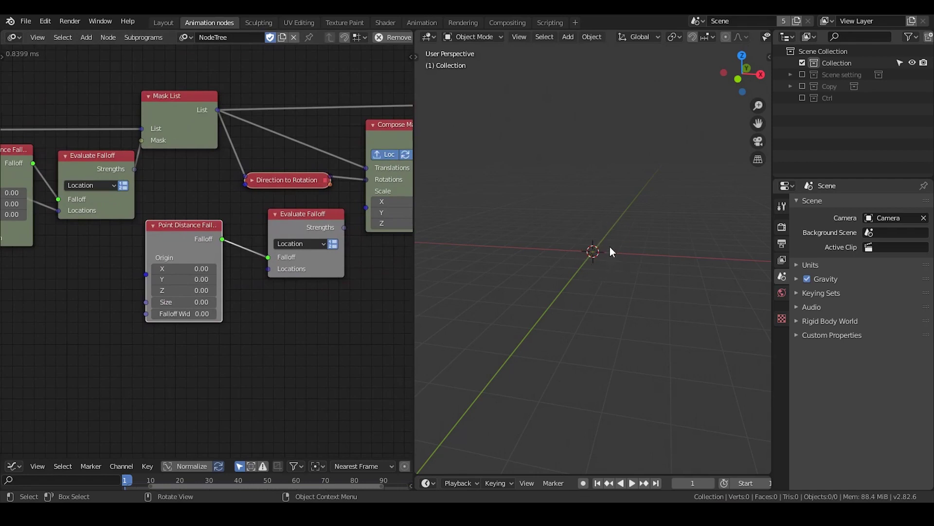
- Connect the masked List to the copied Evaluate Falloff's Locations and tidy the Direction to Rotation node's position
{"action": "left_click_drag", "start_coordinate": [217, 111], "coordinate": [268, 269]}
{"action": "left_click", "coordinate": [173, 117]}
{"action": "middle_click_drag", "start_coordinate": [310, 214], "coordinate": [269, 214]}
{"action": "left_click_drag", "start_coordinate": [245, 182], "coordinate": [255, 179]}
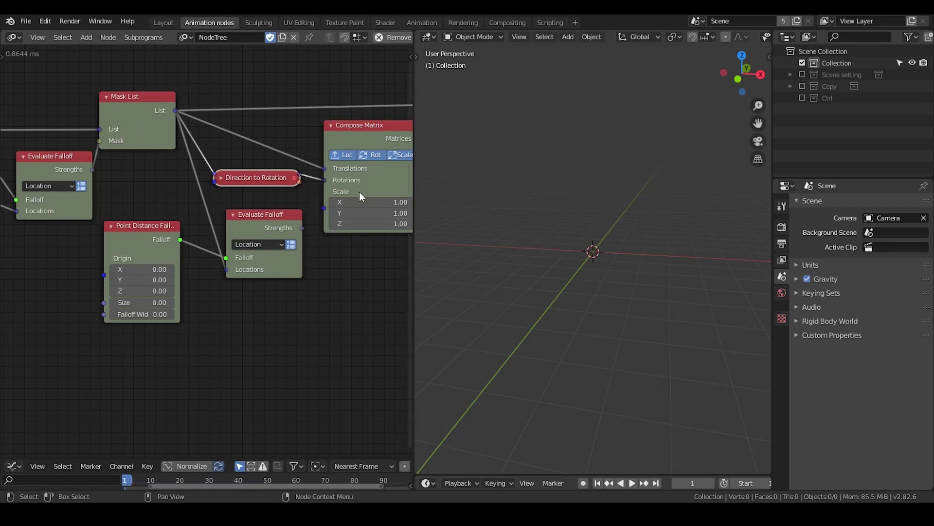
- Move Group Output, Compose Matrix and Direction to Rotation farther from the Mask List
{"action": "middle_click_drag", "start_coordinate": [358, 202], "coordinate": [229, 220]}
{"action": "left_click_drag", "start_coordinate": [342, 93], "coordinate": [399, 86]}
{"action": "left_click_drag", "start_coordinate": [265, 147], "coordinate": [319, 136]}
{"action": "middle_click_drag", "start_coordinate": [136, 194], "coordinate": [202, 188]}
{"action": "left_click_drag", "start_coordinate": [202, 187], "coordinate": [229, 179]}
- Move the copied Evaluate Falloff node farther from its Point Distance Falloff node
{"action": "scroll", "coordinate": [198, 202], "scroll_direction": "down", "scroll_amount": 1}
{"action": "middle_click_drag", "start_coordinate": [166, 203], "coordinate": [320, 170]}
{"action": "middle_click_drag", "start_coordinate": [96, 159], "coordinate": [176, 135]}
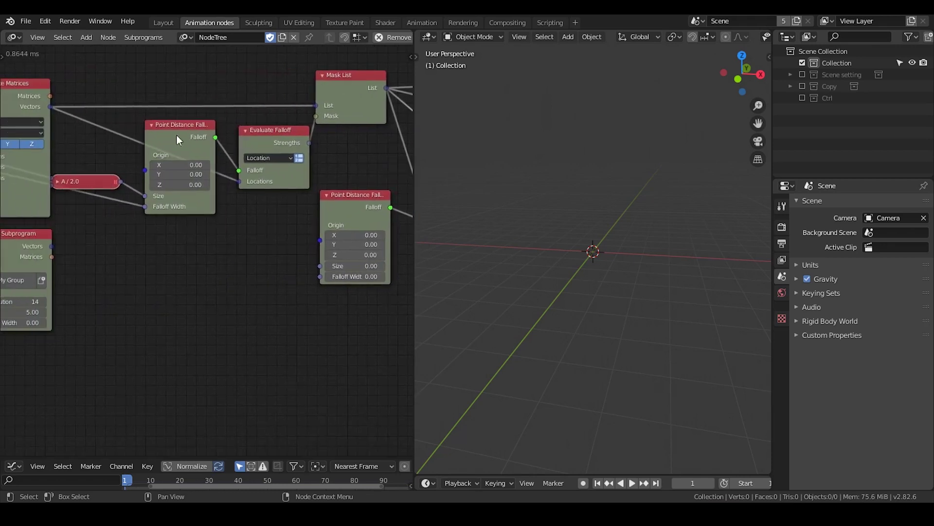
{"action": "left_click", "coordinate": [49, 107]}
{"action": "middle_click_drag", "start_coordinate": [283, 147], "coordinate": [160, 151]}
{"action": "middle_click_drag", "start_coordinate": [286, 125], "coordinate": [245, 128]}
{"action": "left_click_drag", "start_coordinate": [331, 201], "coordinate": [358, 194]}
{"action": "middle_click_drag", "start_coordinate": [358, 194], "coordinate": [236, 197]}
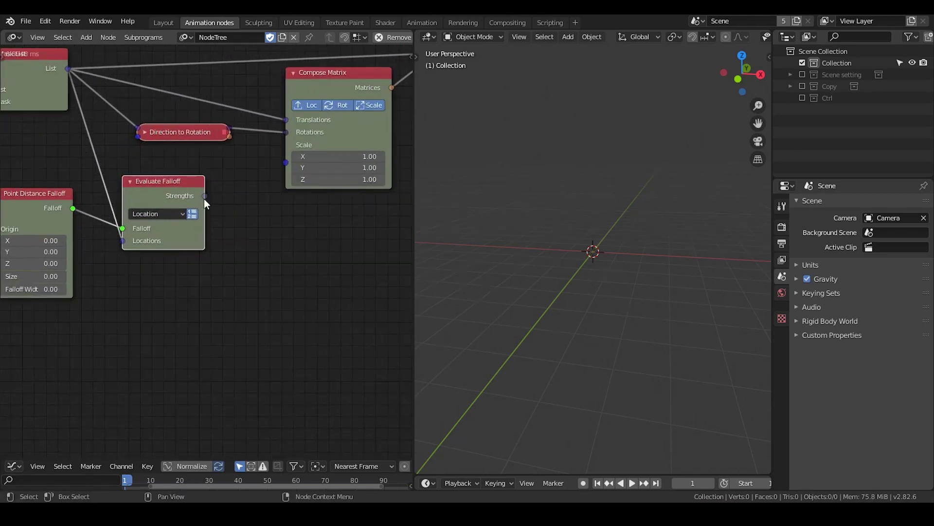
- Try linking the copied Evaluate Falloff's Strengths to Compose Matrix's Scale, and shift Compose Matrix and Group Output horizontally to make room
{"action": "left_click_drag", "start_coordinate": [204, 197], "coordinate": [290, 166]}
{"action": "middle_click_drag", "start_coordinate": [330, 214], "coordinate": [219, 267]}
{"action": "scroll", "coordinate": [219, 267], "scroll_direction": "down", "scroll_amount": 3}
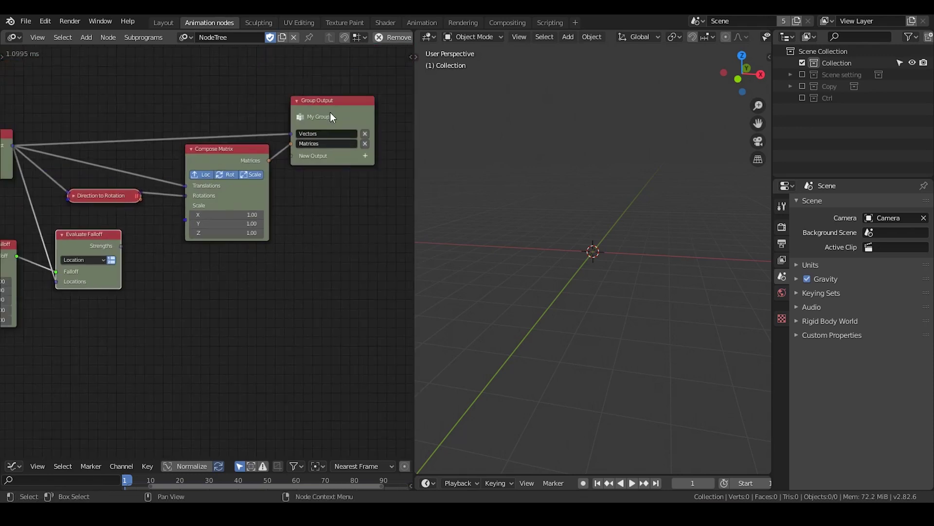
{"action": "left_click_drag", "start_coordinate": [343, 80], "coordinate": [204, 268]}
{"action": "key", "text": "g"}
{"action": "key", "text": "x"}
{"action": "left_click", "coordinate": [267, 262]}
- Add a Vector from Value node after the copied Evaluate Falloff and connect Strengths to its Value
{"action": "key", "text": "ctrl+a"}
{"action": "type", "text": "v"}
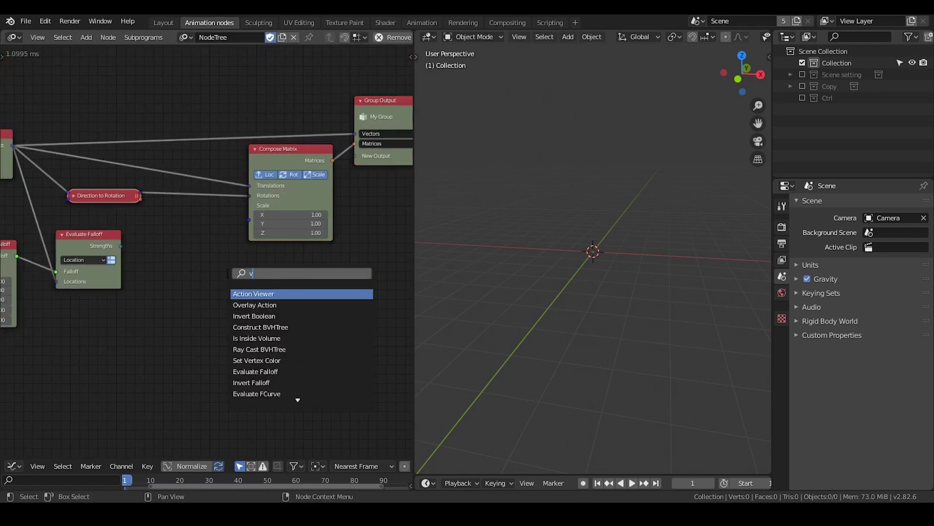
{"action": "type", "text": "ector from"}
{"action": "key", "text": "Return"}
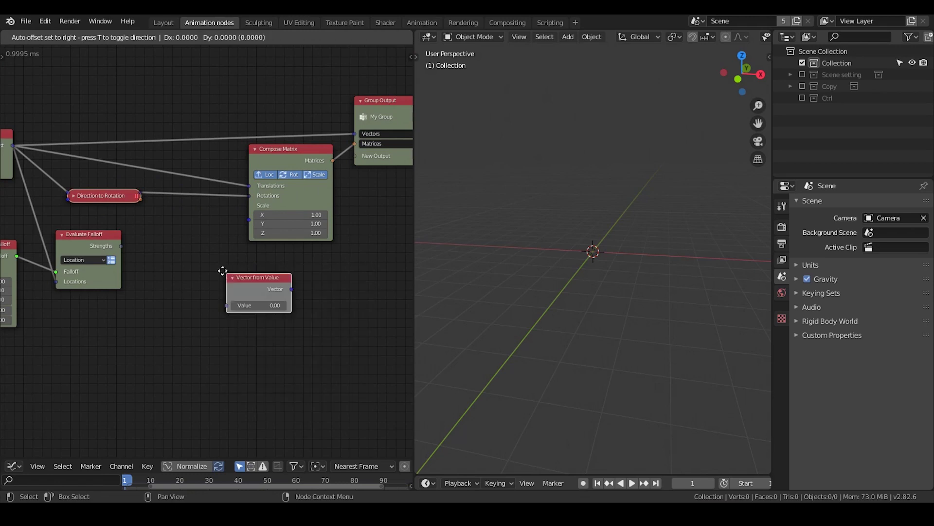
{"action": "left_click", "coordinate": [162, 225]}
{"action": "left_click_drag", "start_coordinate": [120, 246], "coordinate": [163, 254]}
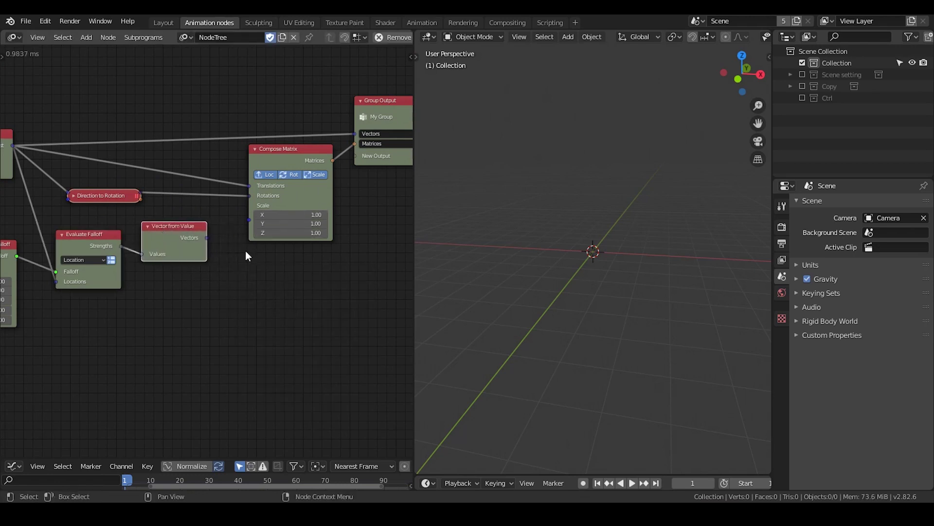
- Attach a Viewer to the copied Evaluate Falloff's Strengths and connect Vector from Value's Vectors to Compose Matrix's Scale
{"action": "middle_click_drag", "start_coordinate": [239, 250], "coordinate": [277, 229]}
{"action": "scroll", "coordinate": [208, 233], "scroll_direction": "up", "scroll_amount": 2}
{"action": "key", "text": "w"}
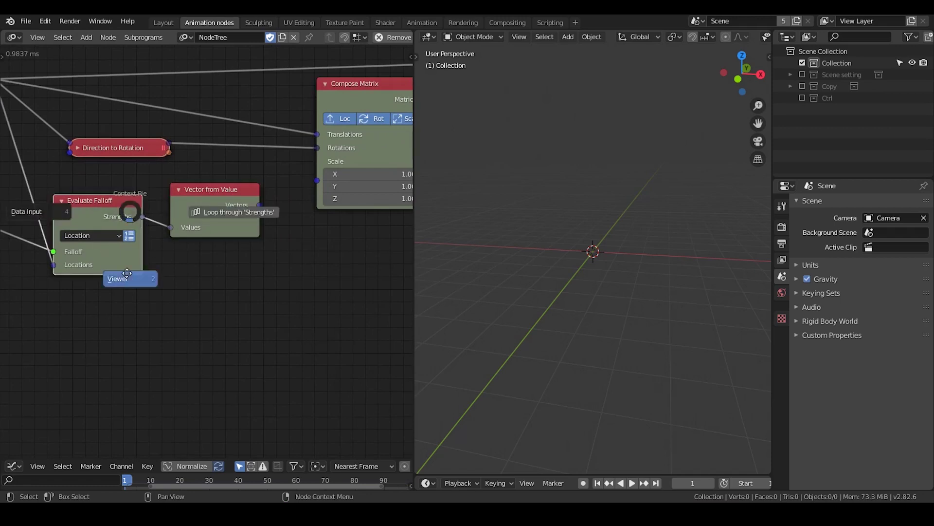
{"action": "left_click", "coordinate": [128, 271]}
{"action": "left_click_drag", "start_coordinate": [257, 205], "coordinate": [315, 182]}
- Duplicate the Viewer node and link it to Vector from Value's Vectors to compare both lists
{"action": "key", "text": "shift+d"}
{"action": "left_click", "coordinate": [333, 216]}
{"action": "left_click_drag", "start_coordinate": [259, 205], "coordinate": [274, 241]}
{"action": "left_click_drag", "start_coordinate": [298, 222], "coordinate": [311, 220]}
{"action": "middle_click_drag", "start_coordinate": [292, 310], "coordinate": [221, 276]}
{"action": "scroll", "coordinate": [221, 276], "scroll_direction": "down", "scroll_amount": 2}
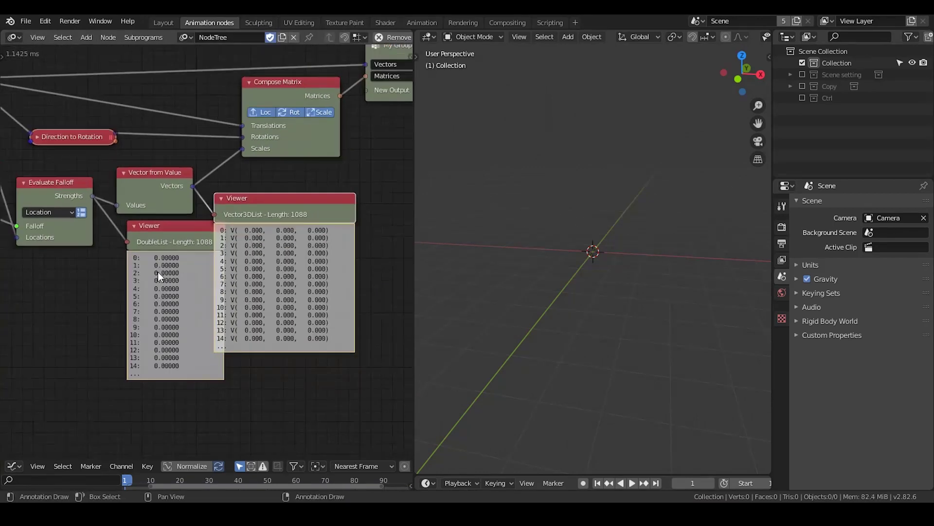
- Delete both Viewer nodes attached to Strengths and Vectors
{"action": "left_click_drag", "start_coordinate": [375, 208], "coordinate": [191, 316]}
{"action": "left_click", "coordinate": [270, 192]}
{"action": "left_click", "coordinate": [269, 194]}
{"action": "left_click", "coordinate": [192, 233], "text": "shift"}
{"action": "key", "text": "x"}
- Move the copied Point Distance Falloff node so it sits beneath the first Evaluate Falloff node
{"action": "middle_click_drag", "start_coordinate": [84, 303], "coordinate": [271, 279]}
{"action": "middle_click_drag", "start_coordinate": [113, 278], "coordinate": [312, 266]}
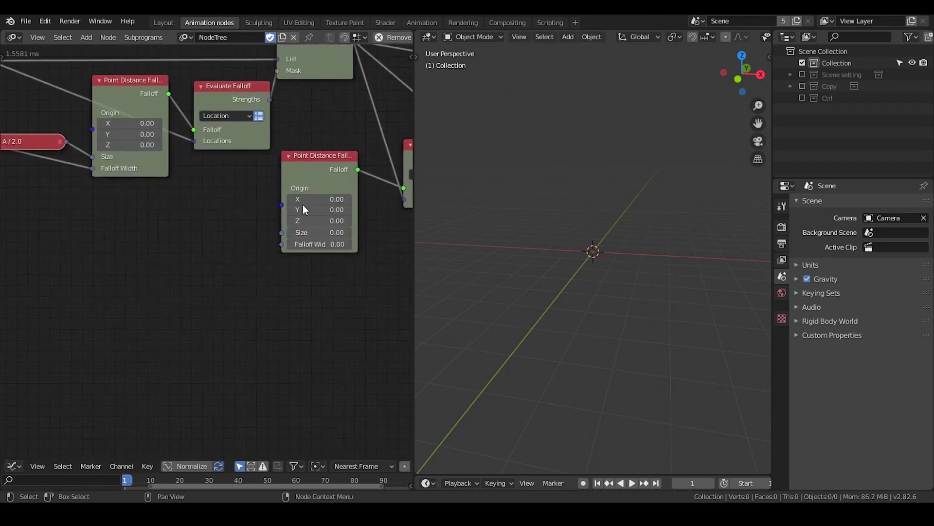
{"action": "left_click_drag", "start_coordinate": [298, 176], "coordinate": [183, 200]}
{"action": "middle_click_drag", "start_coordinate": [140, 216], "coordinate": [220, 197]}
{"action": "scroll", "coordinate": [213, 220], "scroll_direction": "down", "scroll_amount": 2}
{"action": "left_click_drag", "start_coordinate": [286, 183], "coordinate": [310, 181]}
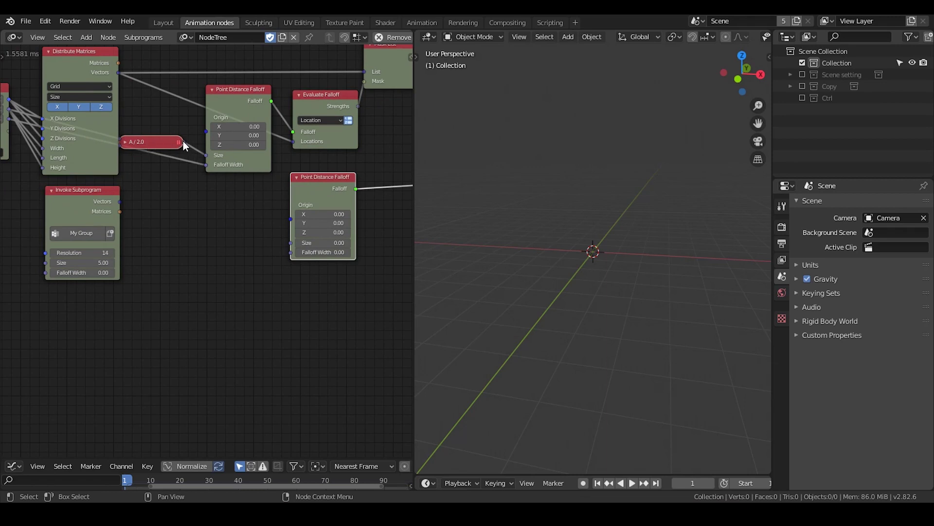
- Expose the copied Point Distance Falloff's Falloff Width as a new Group Input socket named Effector Width
{"action": "key", "text": "Home"}
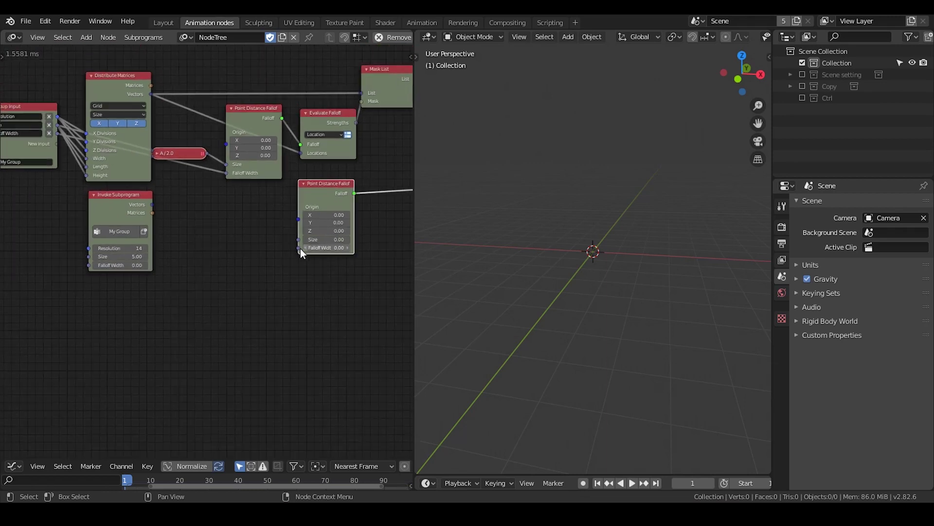
{"action": "left_click_drag", "start_coordinate": [298, 248], "coordinate": [67, 149]}
{"action": "middle_click_drag", "start_coordinate": [93, 163], "coordinate": [184, 177]}
{"action": "scroll", "coordinate": [184, 176], "scroll_direction": "up", "scroll_amount": 4}
{"action": "left_click", "coordinate": [89, 125]}
{"action": "type", "text": "Ef"}
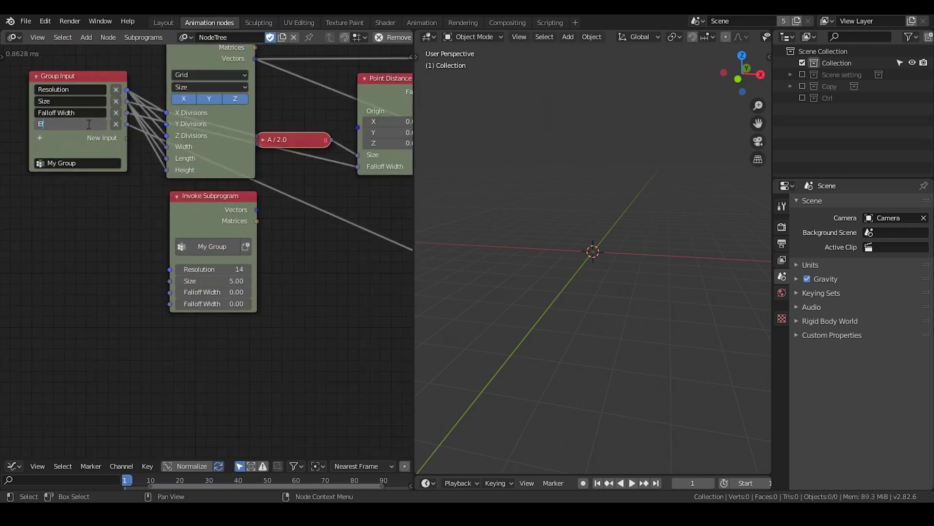
{"action": "type", "text": "eector wi"}
{"action": "key", "text": "BackSpace"}
{"action": "type", "text": "Width"}
{"action": "key", "text": "Return"}
- Sketch a half-circle annotation in the 3D viewport with an outward arrow and short dashes beyond the curve
{"action": "middle_click_drag", "start_coordinate": [235, 189], "coordinate": [80, 160]}
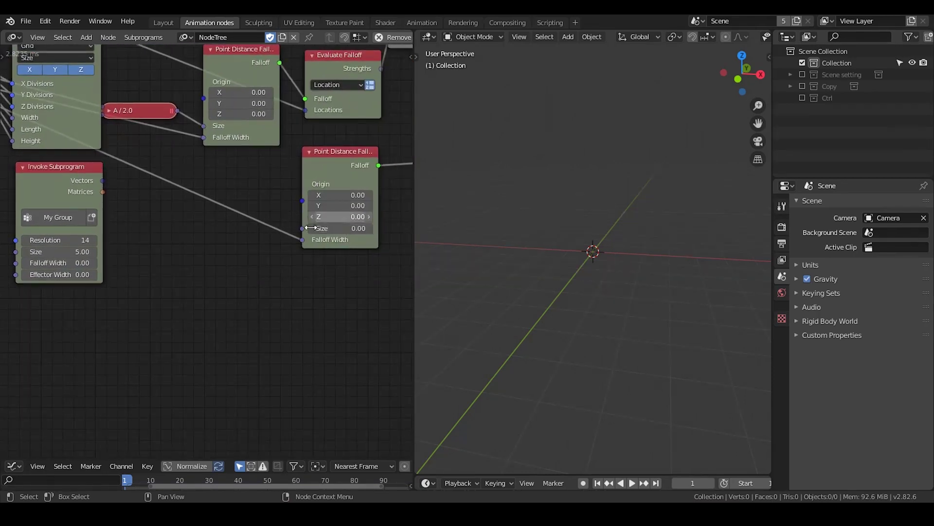
{"action": "middle_click_drag", "start_coordinate": [605, 271], "coordinate": [616, 258]}
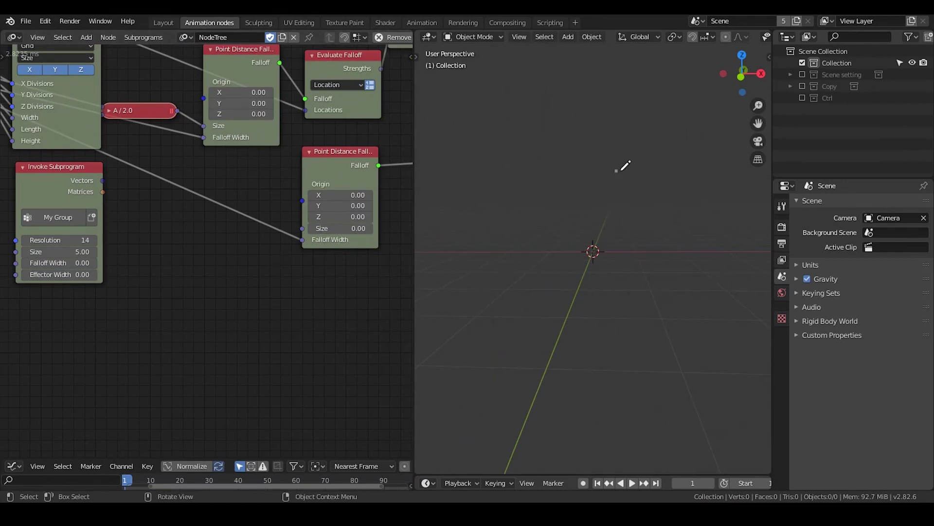
{"action": "mouse_move", "coordinate": [616, 172]}
{"action": "left_mouse_down"}
{"action": "mouse_move", "coordinate": [661, 275]}
{"action": "mouse_move", "coordinate": [592, 329]}
{"action": "left_mouse_up"}
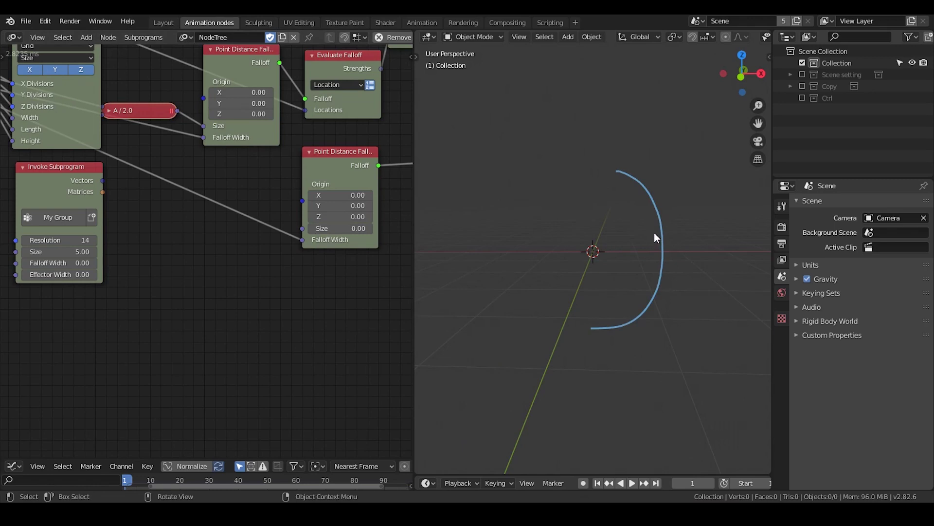
{"action": "left_click_drag", "start_coordinate": [664, 230], "coordinate": [684, 225]}
{"action": "left_click_drag", "start_coordinate": [674, 181], "coordinate": [680, 188]}
{"action": "left_click_drag", "start_coordinate": [694, 243], "coordinate": [694, 244]}
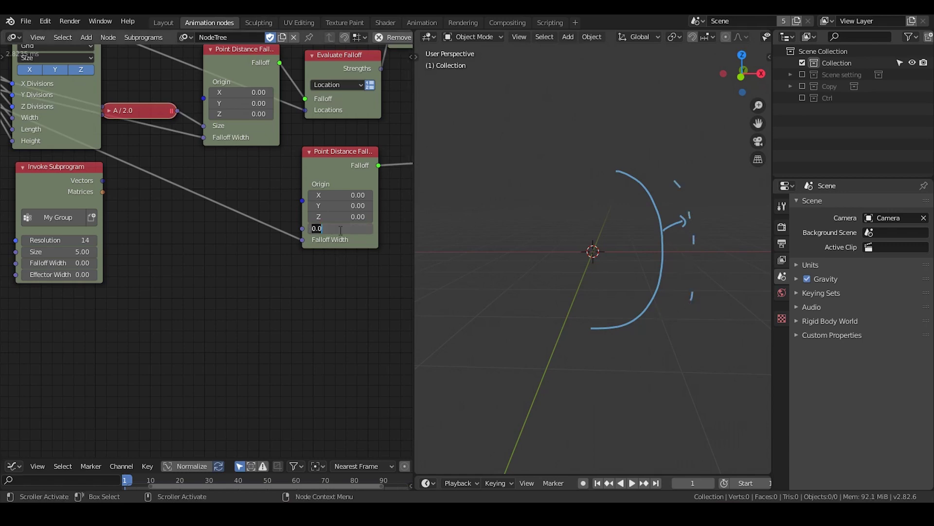
- Try a Size of -0.39 on the copied Point Distance Falloff with an inward arrow annotation, and reset Size to 0
{"action": "type", "text": "-0.39"}
{"action": "key", "text": "Return"}
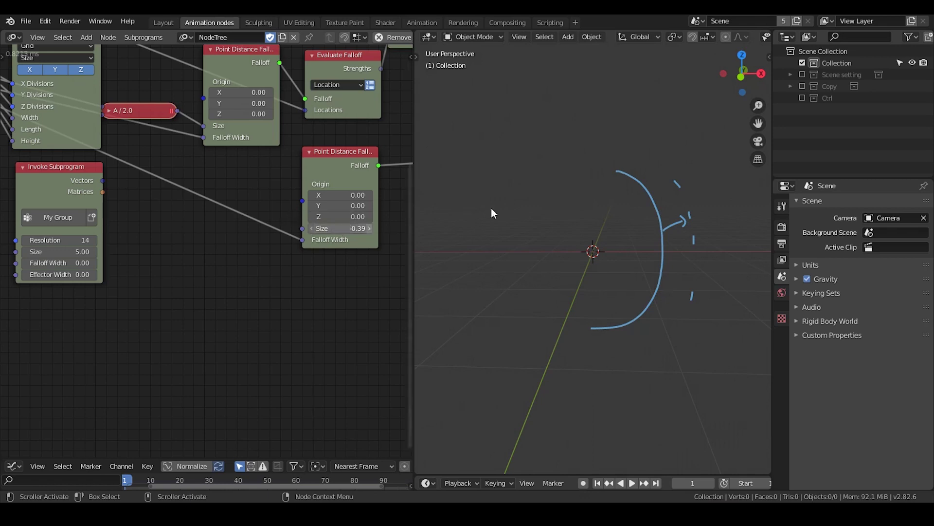
{"action": "left_click_drag", "start_coordinate": [680, 195], "coordinate": [652, 203]}
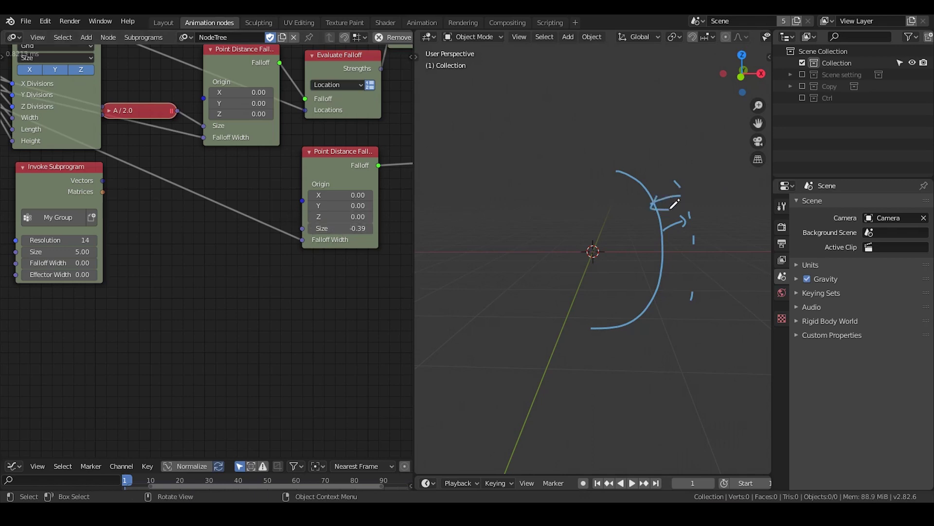
{"action": "left_click", "coordinate": [343, 228]}
{"action": "type", "text": "0"}
{"action": "key", "text": "Return"}
- Add a float Math node set to Subtract in the free space before the copied Point Distance Falloff
{"action": "middle_click_drag", "start_coordinate": [226, 193], "coordinate": [280, 207]}
{"action": "key", "text": "ctrl"}
{"action": "scroll", "coordinate": [272, 176], "scroll_direction": "right", "scroll_amount": 2, "text": "ctrl"}
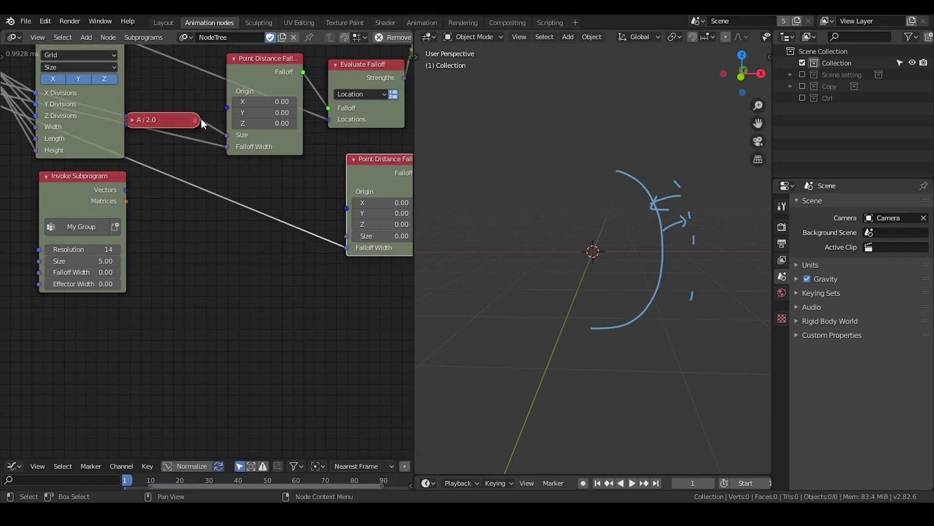
{"action": "left_click_drag", "start_coordinate": [198, 123], "coordinate": [239, 180]}
{"action": "key", "text": "ctrl"}
{"action": "key", "text": "ctrl+a"}
{"action": "type", "text": "float math"}
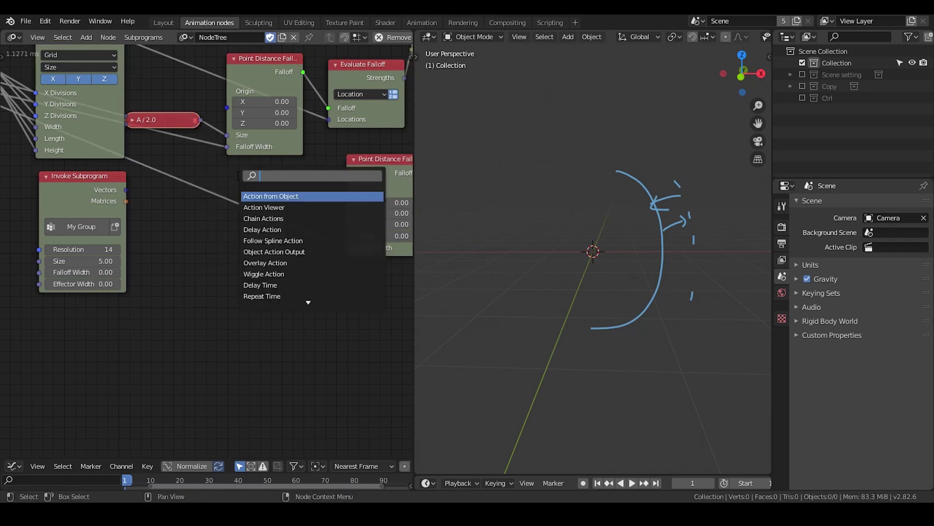
{"action": "key", "text": "Return"}
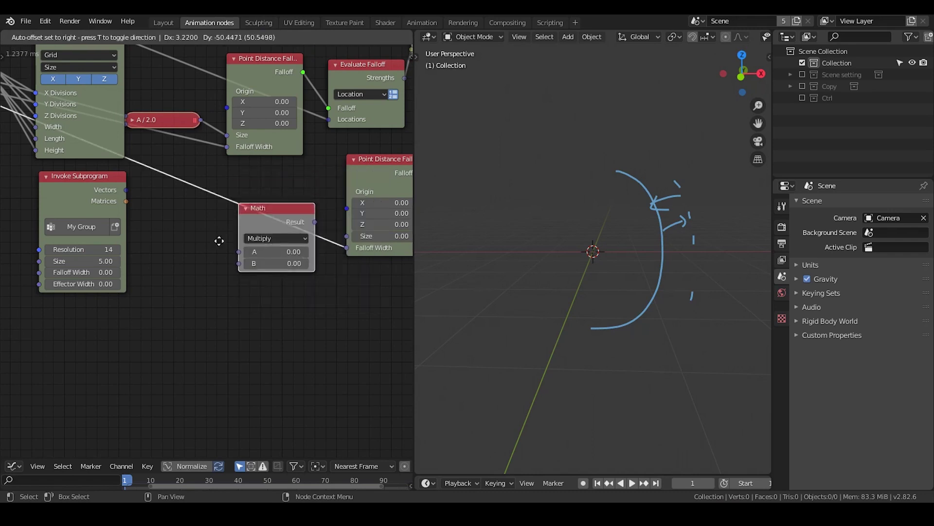
{"action": "left_click", "coordinate": [207, 247]}
{"action": "left_click", "coordinate": [243, 281]}
{"action": "left_click", "coordinate": [243, 306]}
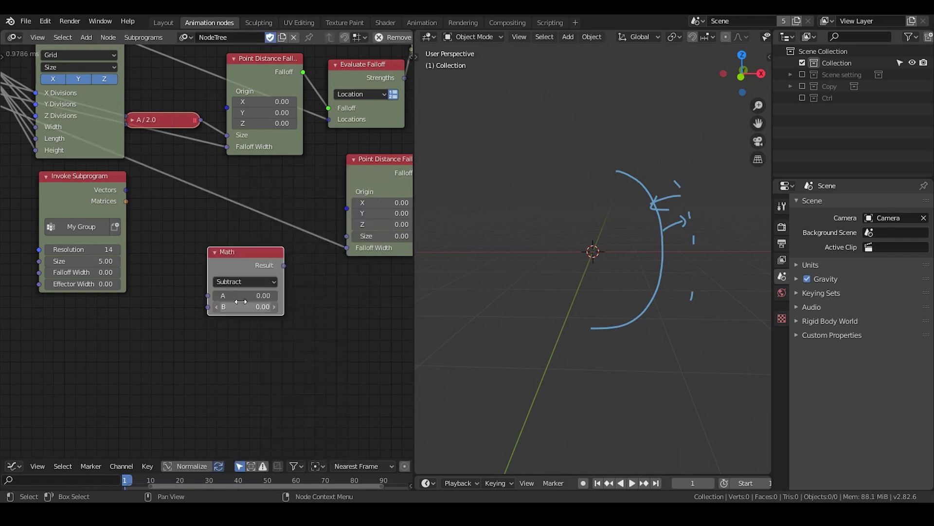
{"action": "left_click_drag", "start_coordinate": [234, 252], "coordinate": [235, 250]}
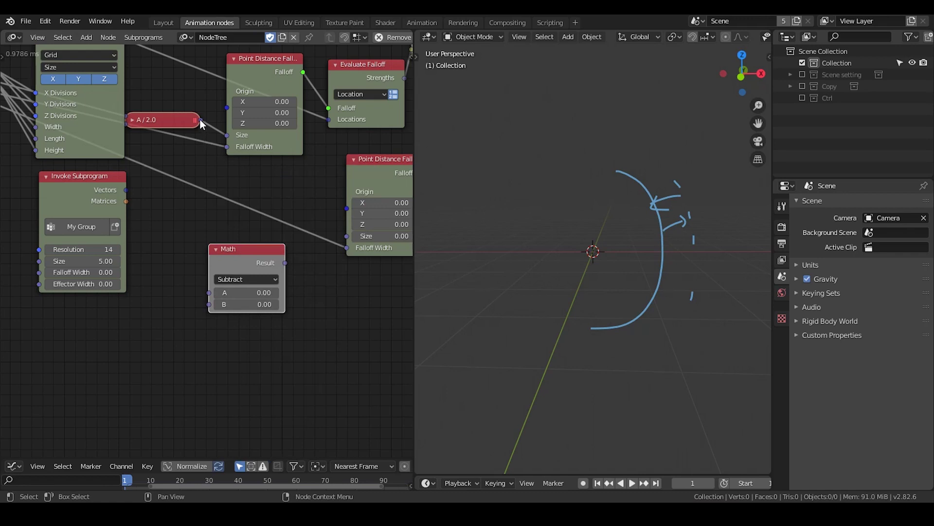
- Connect the A / 2.0 result to the Subtract node's A and the Group Input's Effector Width to its B
{"action": "left_click_drag", "start_coordinate": [200, 120], "coordinate": [208, 292]}
{"action": "left_click_drag", "start_coordinate": [235, 250], "coordinate": [272, 150]}
{"action": "middle_click_drag", "start_coordinate": [171, 173], "coordinate": [281, 195]}
{"action": "scroll", "coordinate": [240, 180], "scroll_direction": "down", "scroll_amount": 1}
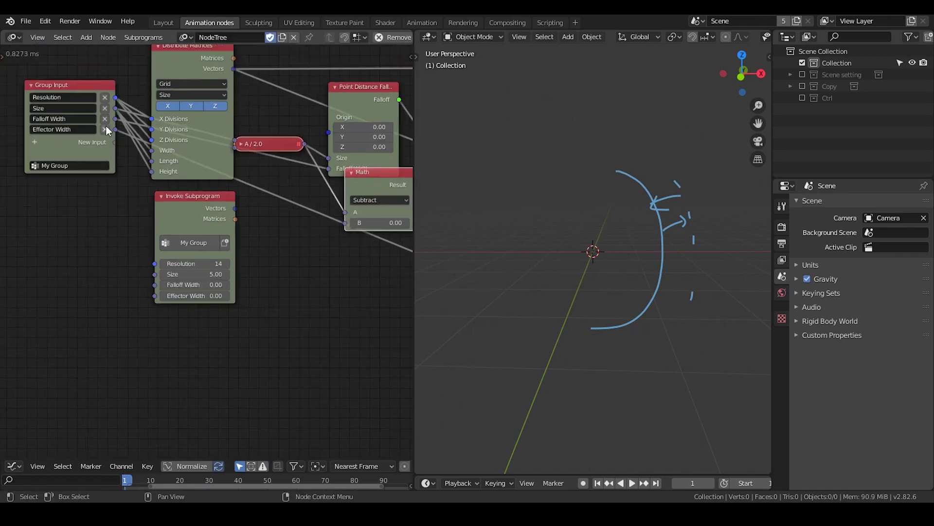
{"action": "left_click_drag", "start_coordinate": [116, 130], "coordinate": [347, 225]}
- Collapse the Subtract node and feed its result into the copied Point Distance Falloff's Size
{"action": "left_click", "coordinate": [352, 172]}
{"action": "left_click_drag", "start_coordinate": [372, 176], "coordinate": [363, 208]}
{"action": "middle_click_drag", "start_coordinate": [363, 208], "coordinate": [257, 191]}
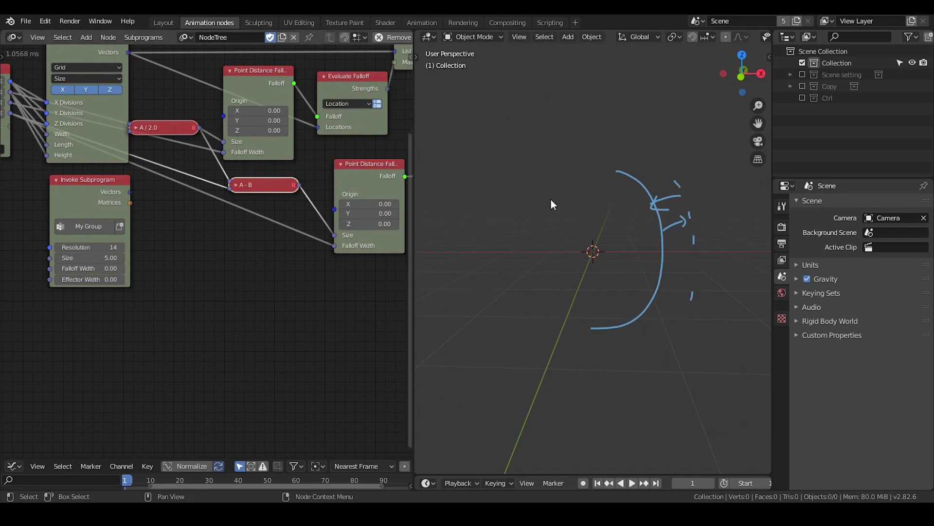
- Raise the copied Point Distance Falloff slightly and add a reroute to the Effector Width links just below the A - B node
{"action": "left_click_drag", "start_coordinate": [358, 174], "coordinate": [356, 161]}
{"action": "right_click_drag", "start_coordinate": [160, 179], "coordinate": [155, 197], "text": "shift"}
{"action": "key", "text": "g"}
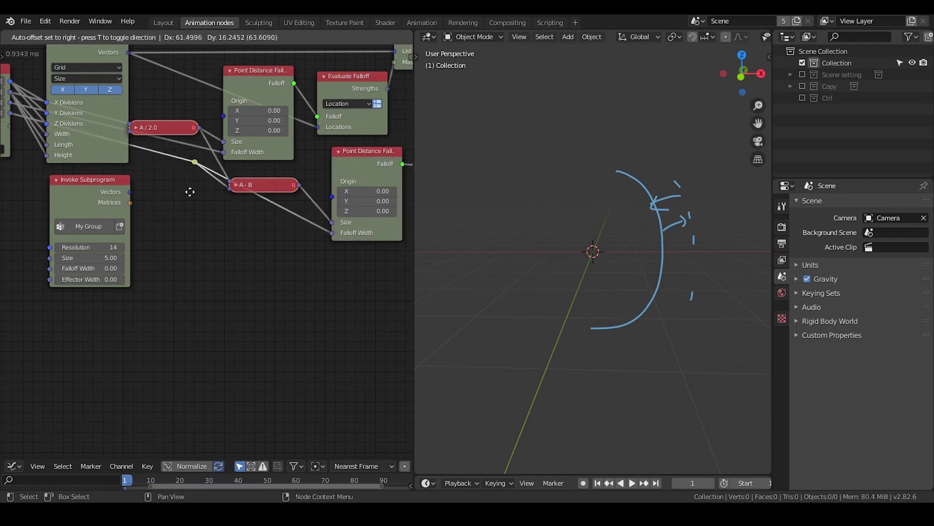
{"action": "left_click", "coordinate": [214, 234]}
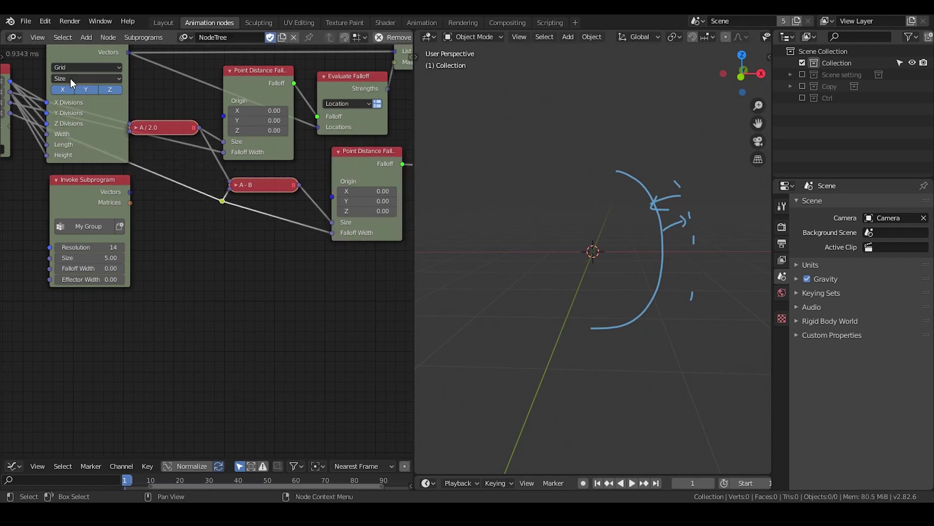
- Collapse the Distribute Matrices node and the copied Point Distance Falloff node, shifting Distribute Matrices downward
{"action": "middle_click_drag", "start_coordinate": [72, 79], "coordinate": [123, 165]}
{"action": "left_click", "coordinate": [104, 115]}
{"action": "left_click_drag", "start_coordinate": [119, 115], "coordinate": [130, 167]}
{"action": "scroll", "coordinate": [258, 255], "scroll_direction": "down", "scroll_amount": 3}
{"action": "middle_click_drag", "start_coordinate": [333, 295], "coordinate": [230, 245]}
{"action": "left_click", "coordinate": [252, 191]}
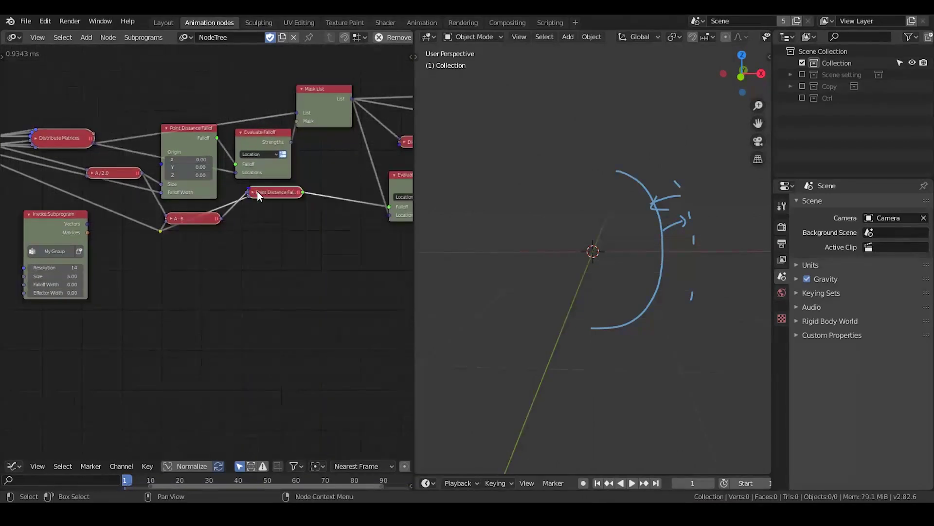
- Tidy the collapsed falloff nodes, reroute and copied Evaluate Falloff, and move Invoke Subprogram clear below the node chain
{"action": "left_click_drag", "start_coordinate": [262, 193], "coordinate": [261, 216]}
{"action": "left_click_drag", "start_coordinate": [199, 218], "coordinate": [199, 206]}
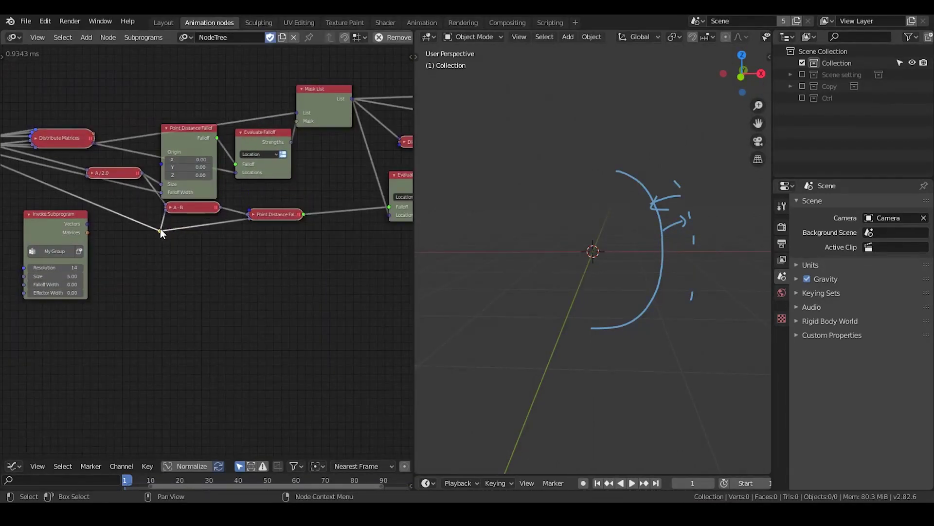
{"action": "left_click_drag", "start_coordinate": [160, 230], "coordinate": [155, 220]}
{"action": "left_click_drag", "start_coordinate": [59, 223], "coordinate": [108, 294]}
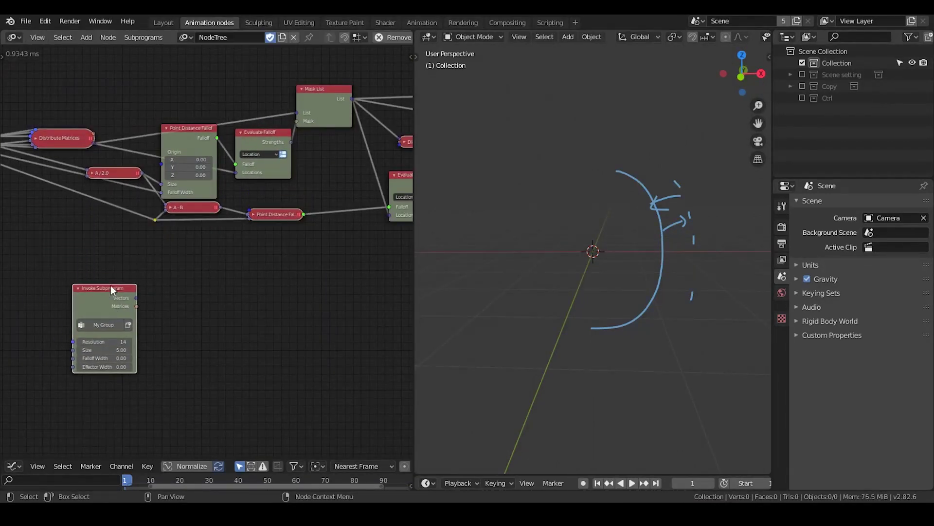
{"action": "middle_click_drag", "start_coordinate": [292, 237], "coordinate": [89, 217]}
{"action": "left_click_drag", "start_coordinate": [218, 158], "coordinate": [192, 165]}
- Move Vector from Value, Compose Matrix and Group Output horizontally away from the copied Evaluate Falloff to open a gap
{"action": "scroll", "coordinate": [222, 185], "scroll_direction": "up", "scroll_amount": 5}
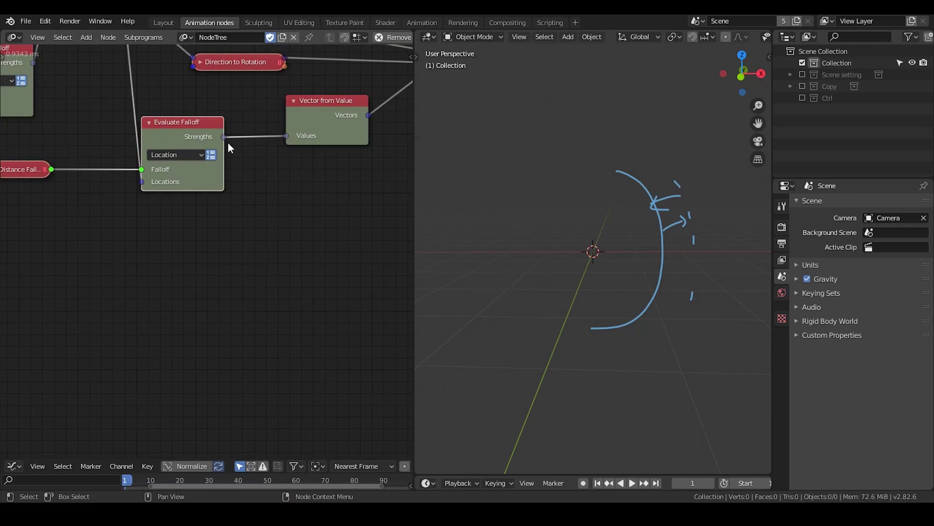
{"action": "scroll", "coordinate": [604, 253], "scroll_direction": "up", "scroll_amount": 1}
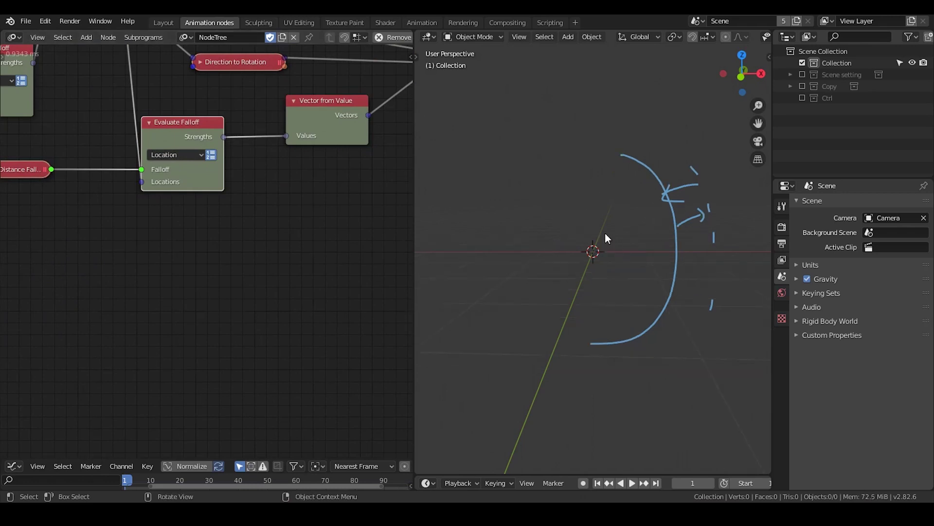
{"action": "middle_click_drag", "start_coordinate": [215, 212], "coordinate": [286, 271]}
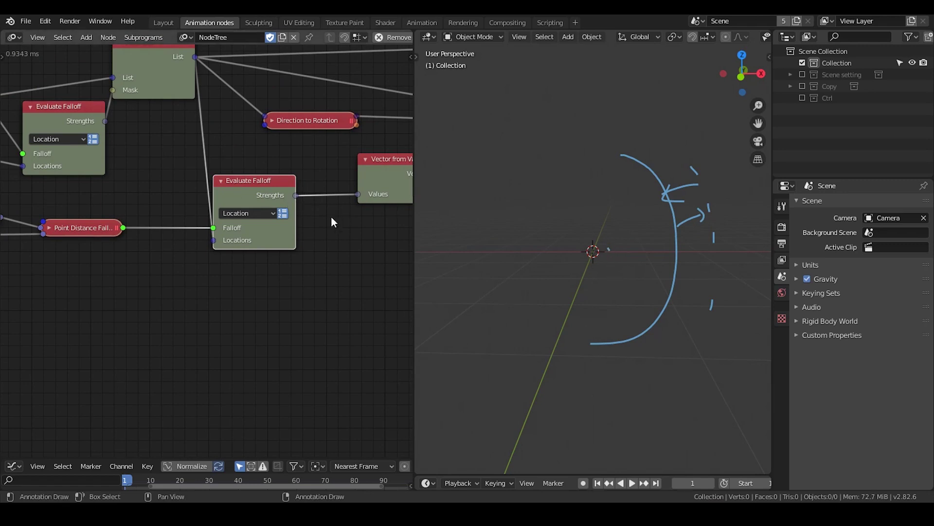
{"action": "middle_click_drag", "start_coordinate": [349, 223], "coordinate": [227, 241]}
{"action": "left_click_drag", "start_coordinate": [267, 189], "coordinate": [302, 184]}
{"action": "middle_click_drag", "start_coordinate": [277, 201], "coordinate": [181, 225]}
{"action": "scroll", "coordinate": [248, 209], "scroll_direction": "down", "scroll_amount": 4}
{"action": "middle_click_drag", "start_coordinate": [249, 205], "coordinate": [216, 208]}
{"action": "left_click_drag", "start_coordinate": [347, 81], "coordinate": [173, 278]}
{"action": "key", "text": "g"}
{"action": "left_click", "coordinate": [255, 273]}
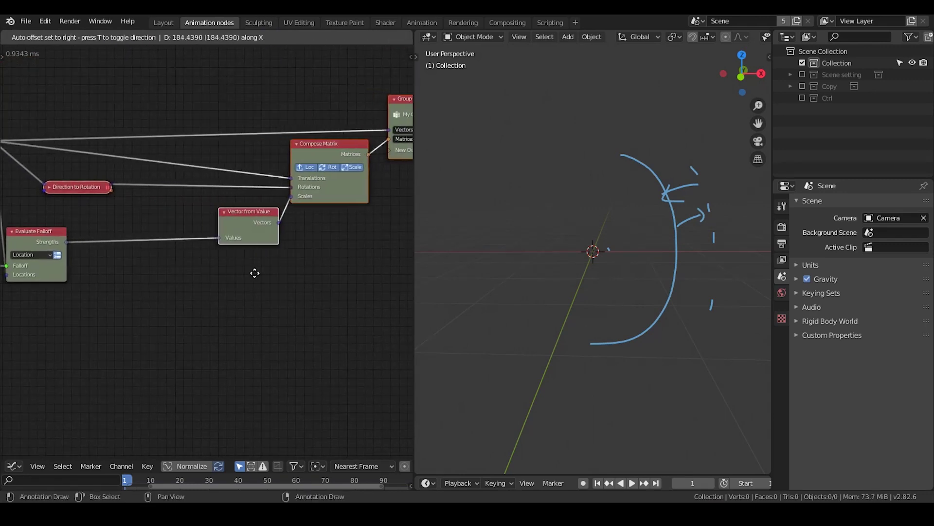
- Insert a Map Range node between the copied Evaluate Falloff and Vector from Value, with Interpolate enabled
{"action": "middle_click_drag", "start_coordinate": [202, 288], "coordinate": [292, 256]}
{"action": "scroll", "coordinate": [256, 266], "scroll_direction": "up", "scroll_amount": 1}
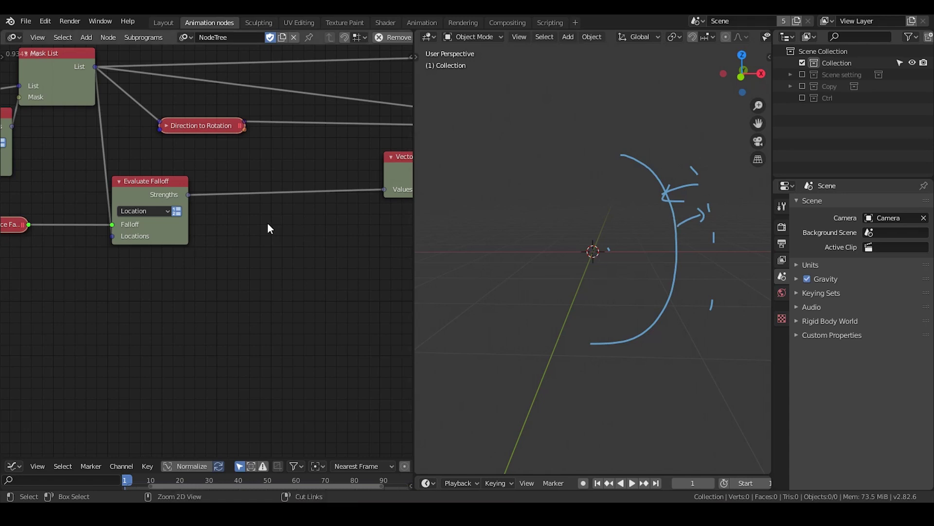
{"action": "key", "text": "ctrl+a"}
{"action": "type", "text": "map ra"}
{"action": "key", "text": "Return"}
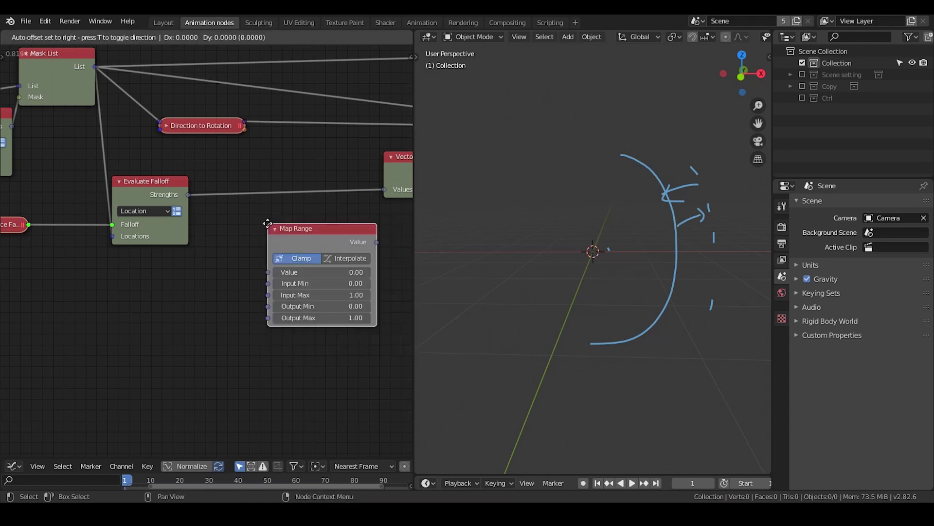
{"action": "left_click", "coordinate": [234, 183]}
{"action": "left_click", "coordinate": [303, 214]}
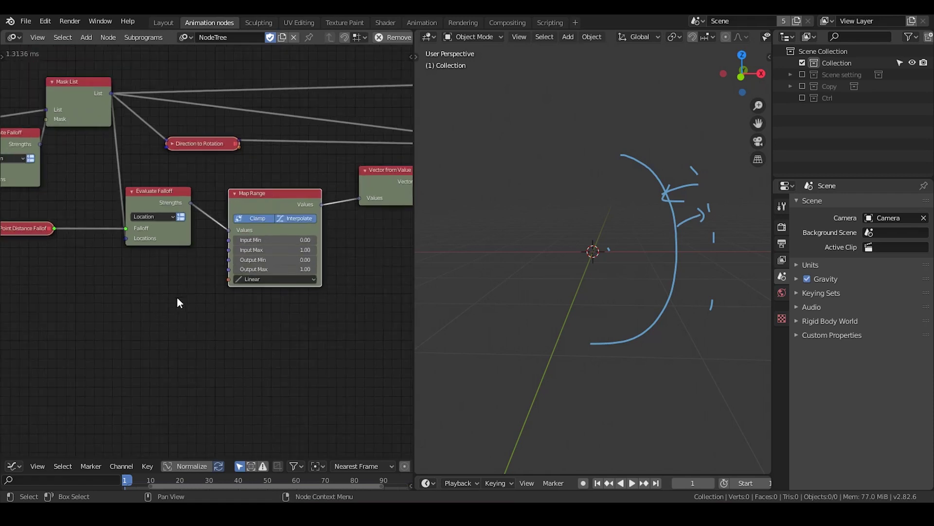
- Set the Map Range node's Output Min to 0.1
{"action": "scroll", "coordinate": [212, 274], "scroll_direction": "down", "scroll_amount": 2}
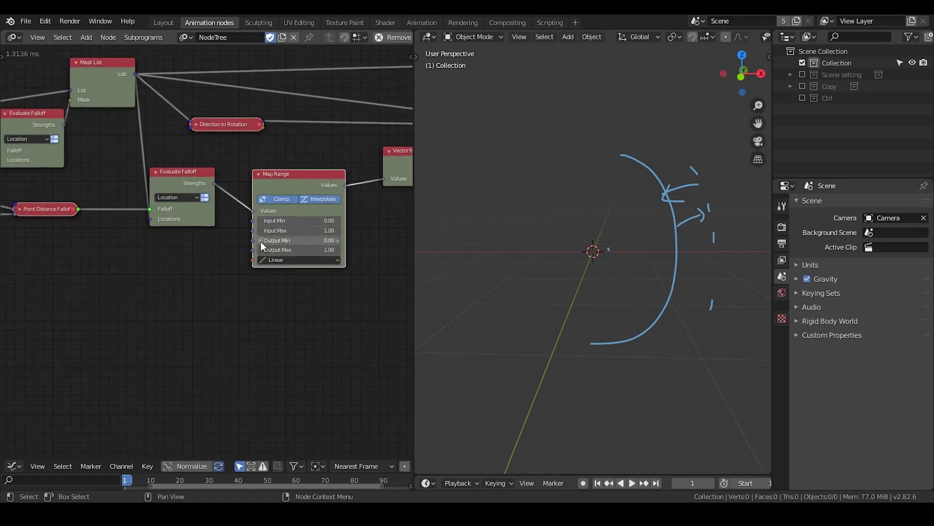
{"action": "left_click", "coordinate": [278, 242]}
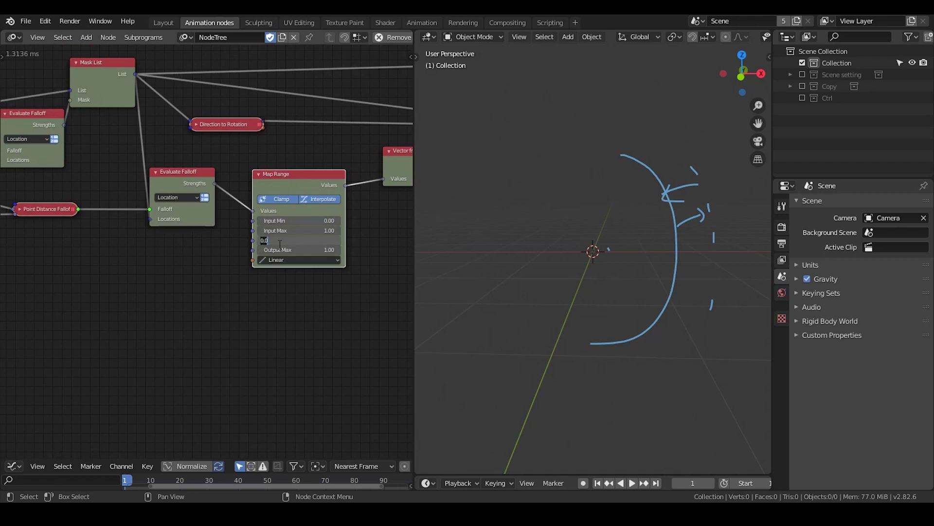
{"action": "type", "text": "0.1"}
{"action": "key", "text": "Return"}
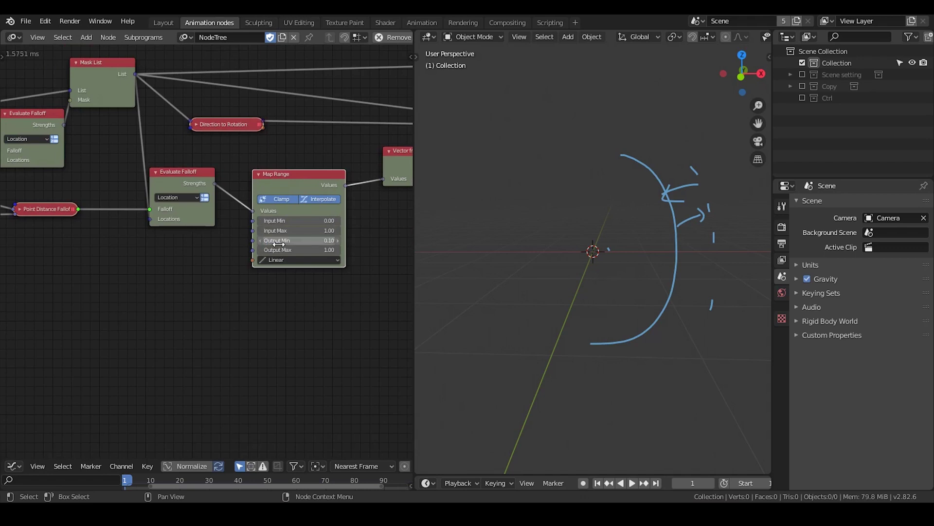
{"action": "scroll", "coordinate": [229, 249], "scroll_direction": "down", "scroll_amount": 3}
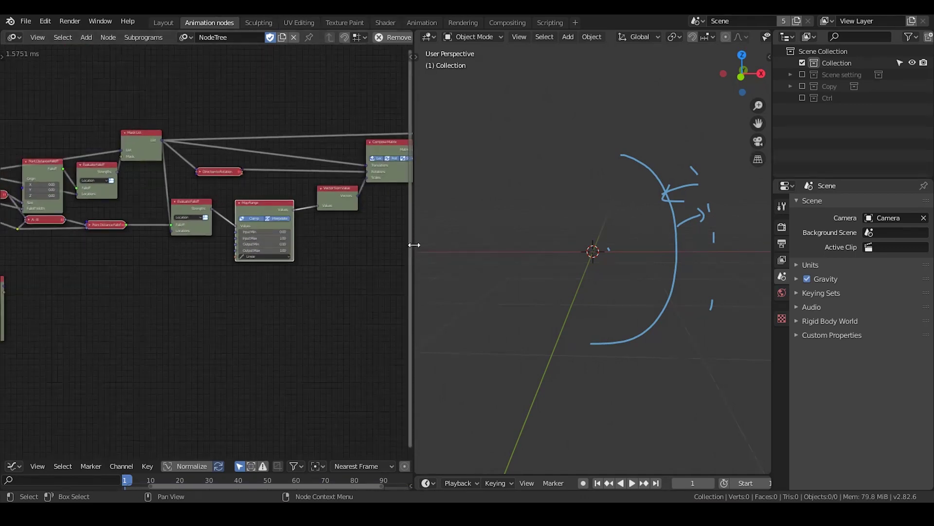
- Widen the node editor and expose Map Range's Output Min, Output Max and Interpolation as inputs of the Group Input
{"action": "left_click_drag", "start_coordinate": [413, 244], "coordinate": [653, 240]}
{"action": "middle_click_drag", "start_coordinate": [302, 269], "coordinate": [459, 269]}
{"action": "left_click_drag", "start_coordinate": [512, 245], "coordinate": [173, 198]}
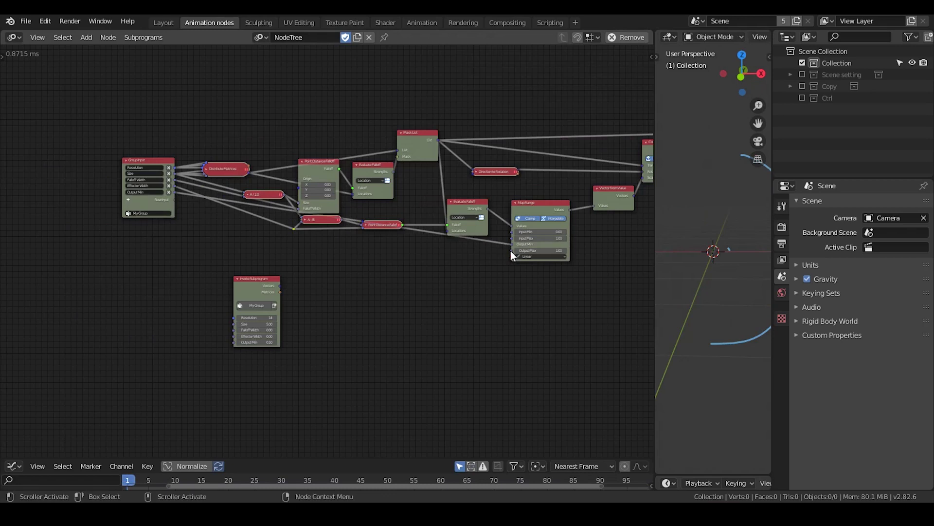
{"action": "left_click_drag", "start_coordinate": [510, 251], "coordinate": [171, 201]}
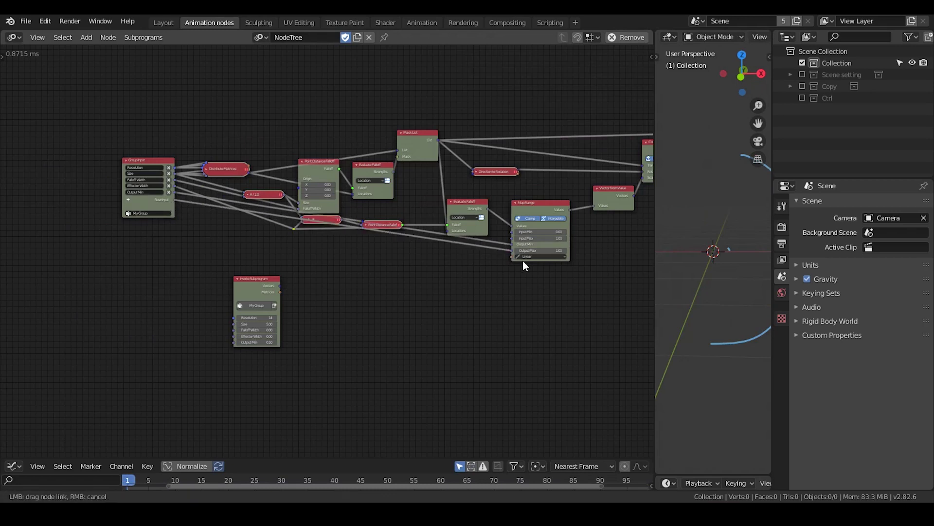
{"action": "left_click_drag", "start_coordinate": [511, 251], "coordinate": [178, 206]}
- Add reroutes to the three new Map Range links and place them so the links run beneath the node chain
{"action": "right_click_drag", "start_coordinate": [428, 227], "coordinate": [425, 253], "text": "shift"}
{"action": "key", "text": "g"}
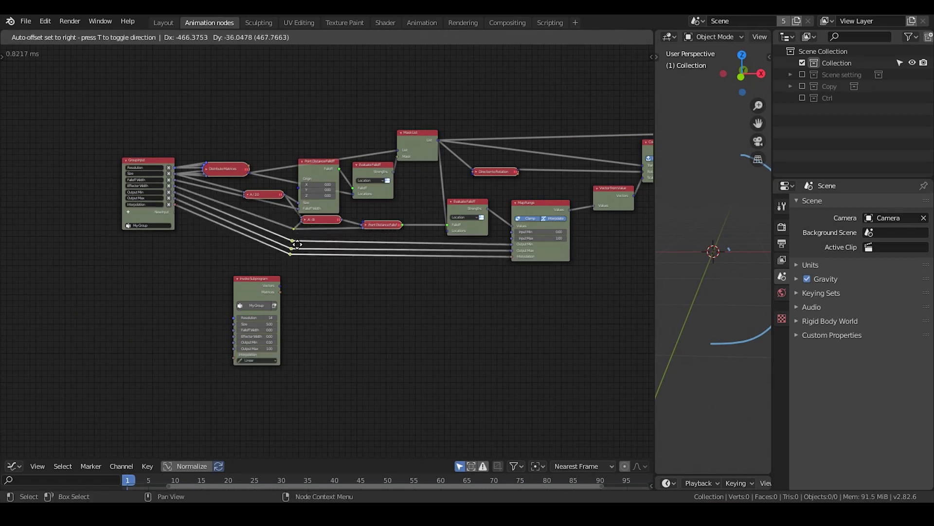
{"action": "left_click", "coordinate": [298, 245]}
- Move Group Output farther from Compose Matrix to make room for more nodes
{"action": "middle_click_drag", "start_coordinate": [531, 280], "coordinate": [363, 274]}
{"action": "scroll", "coordinate": [446, 263], "scroll_direction": "up", "scroll_amount": 4}
{"action": "middle_click_drag", "start_coordinate": [480, 271], "coordinate": [366, 319]}
{"action": "scroll", "coordinate": [414, 305], "scroll_direction": "up", "scroll_amount": 1}
{"action": "middle_click_drag", "start_coordinate": [451, 278], "coordinate": [325, 313]}
{"action": "left_click_drag", "start_coordinate": [431, 139], "coordinate": [551, 133]}
{"action": "middle_click_drag", "start_coordinate": [496, 209], "coordinate": [451, 206]}
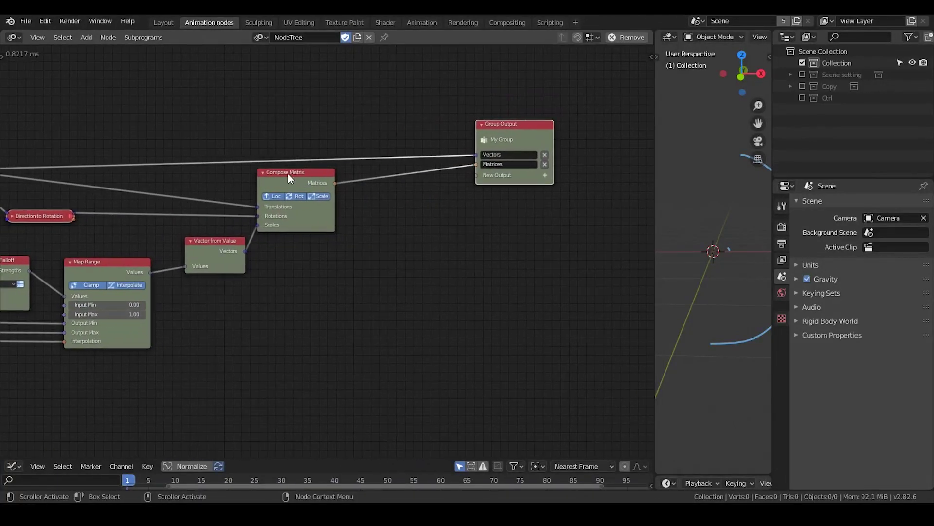
- Insert a Transform Vector node on the vectors link running into Group Output
{"action": "key", "text": "ctrl+a"}
{"action": "type", "text": "transf"}
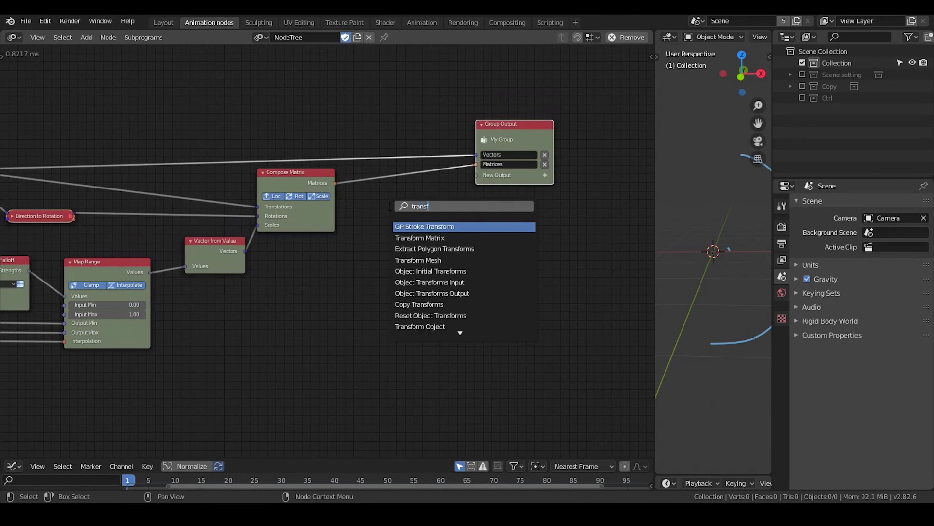
{"action": "type", "text": "orm ve"}
{"action": "key", "text": "Return"}
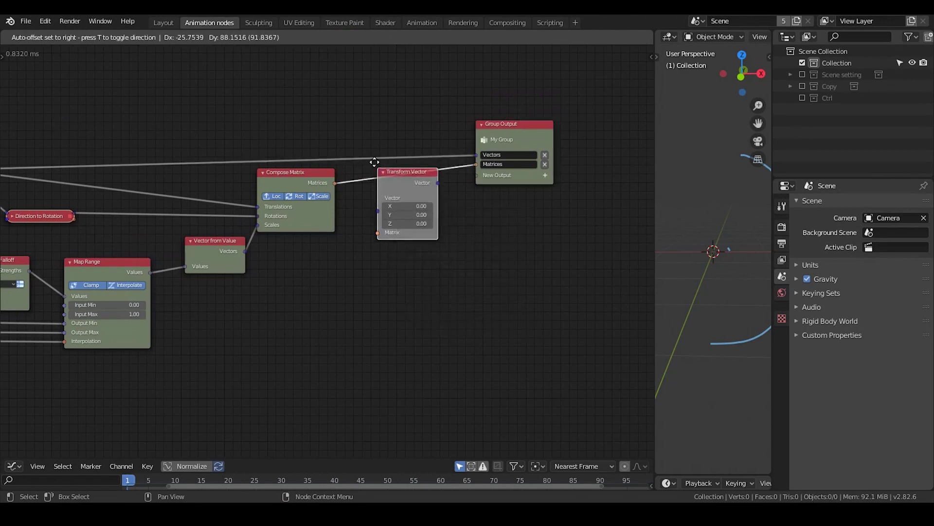
{"action": "left_click", "coordinate": [366, 126]}
- Insert a Transform Matrix node between Compose Matrix and Group Output's Matrices socket
{"action": "key", "text": "ctrl+a"}
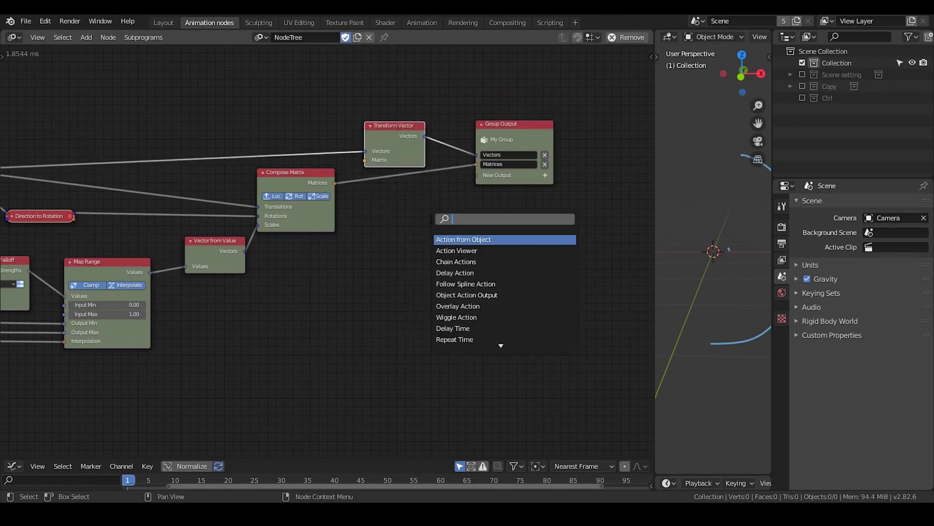
{"action": "type", "text": "transform"}
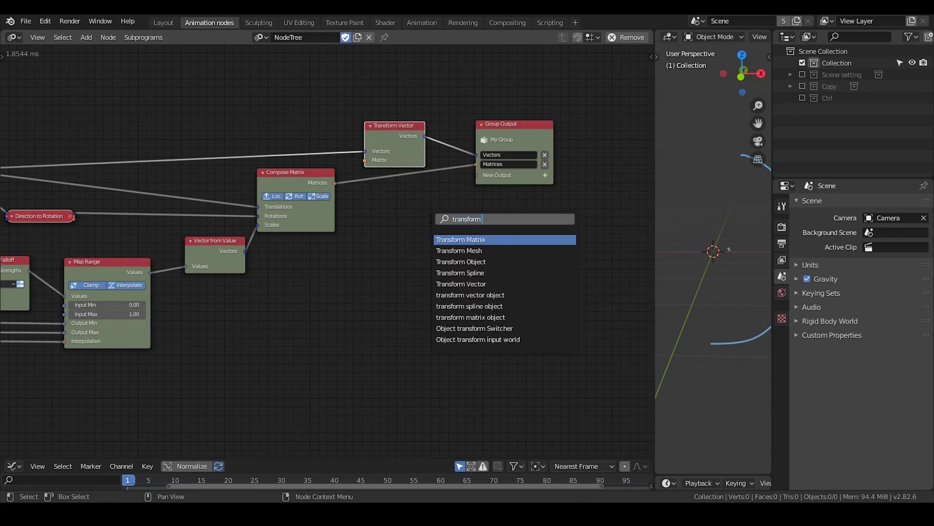
{"action": "key", "text": "Return"}
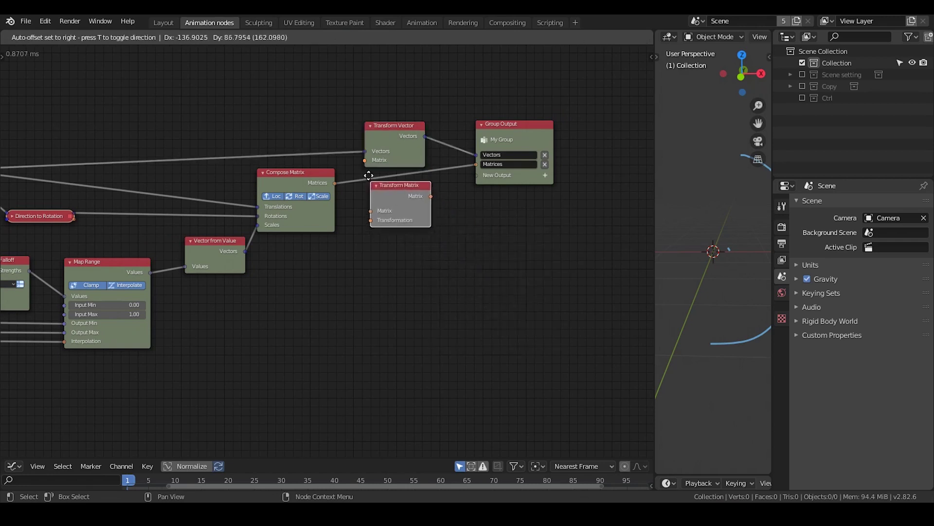
{"action": "left_click", "coordinate": [367, 172]}
- Expose Transform Vector's Matrix socket as an input of the Group Input
{"action": "scroll", "coordinate": [370, 228], "scroll_direction": "down", "scroll_amount": 3}
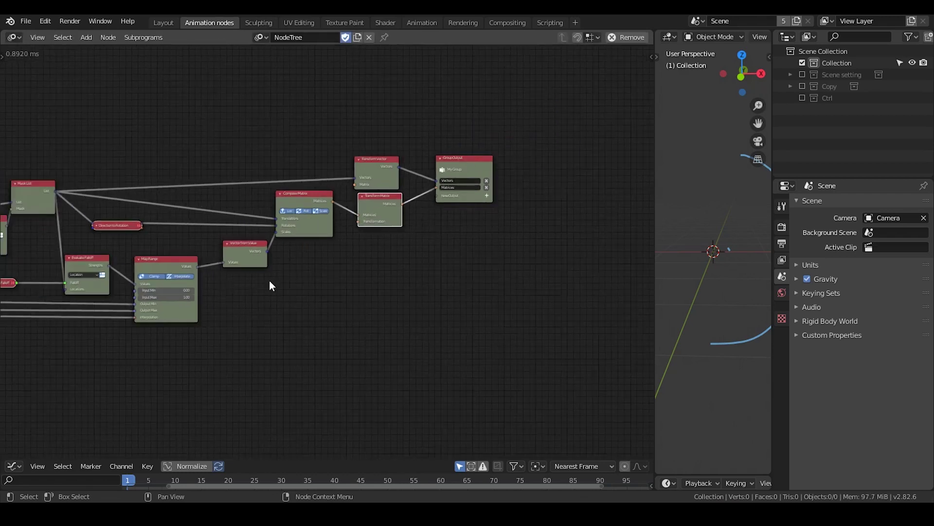
{"action": "middle_click_drag", "start_coordinate": [208, 223], "coordinate": [313, 208]}
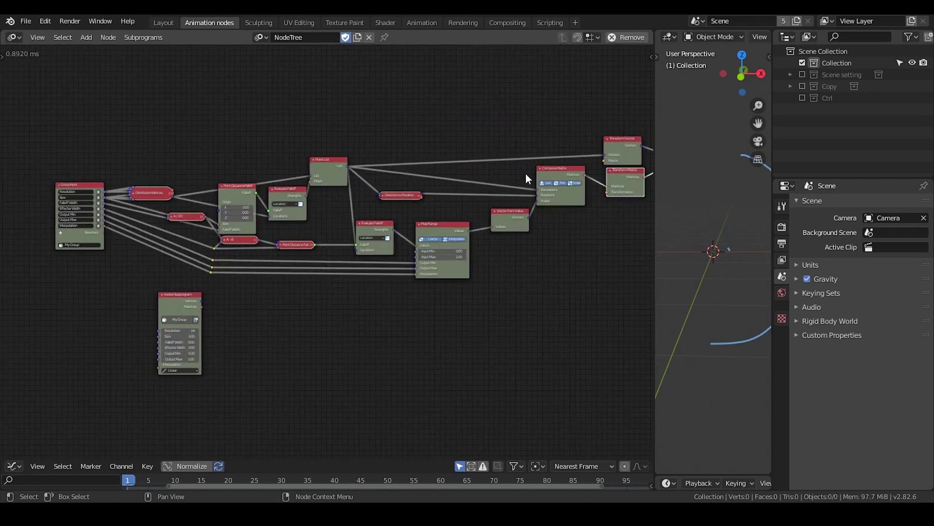
{"action": "left_click_drag", "start_coordinate": [603, 161], "coordinate": [104, 232]}
- Reroute the new matrix link beneath the node chain with two reroutes and also connect it to Transform Matrix's Transformation socket
{"action": "right_click_drag", "start_coordinate": [505, 166], "coordinate": [508, 177], "text": "shift"}
{"action": "key", "text": "g"}
{"action": "left_click_drag", "start_coordinate": [578, 258], "coordinate": [584, 280]}
{"action": "right_click_drag", "start_coordinate": [535, 269], "coordinate": [541, 270], "text": "shift"}
{"action": "key", "text": "g"}
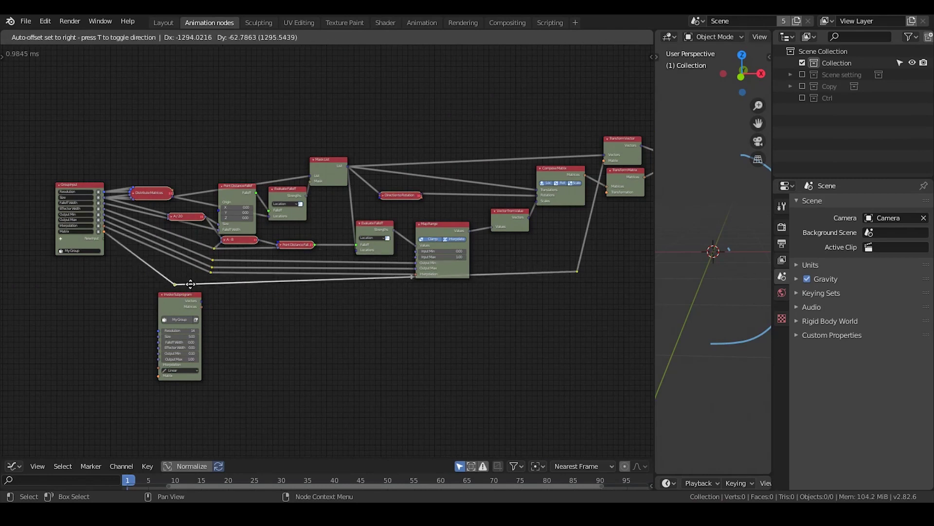
{"action": "left_click", "coordinate": [191, 284]}
{"action": "left_click_drag", "start_coordinate": [569, 276], "coordinate": [576, 284]}
{"action": "left_click_drag", "start_coordinate": [606, 194], "coordinate": [586, 277]}
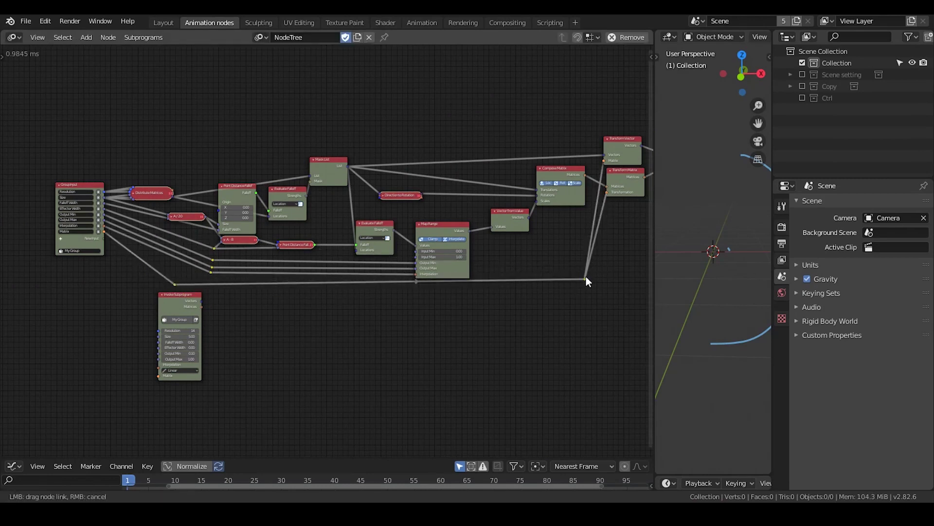
{"action": "middle_click_drag", "start_coordinate": [586, 259], "coordinate": [502, 252]}
{"action": "left_click", "coordinate": [541, 151]}
{"action": "left_click", "coordinate": [544, 179]}
{"action": "left_click", "coordinate": [542, 151]}
{"action": "left_click", "coordinate": [542, 165]}
- Rename the Group Input's Matrix input as "Transformation"
{"action": "middle_click_drag", "start_coordinate": [179, 316], "coordinate": [362, 242]}
{"action": "scroll", "coordinate": [362, 242], "scroll_direction": "up", "scroll_amount": 8}
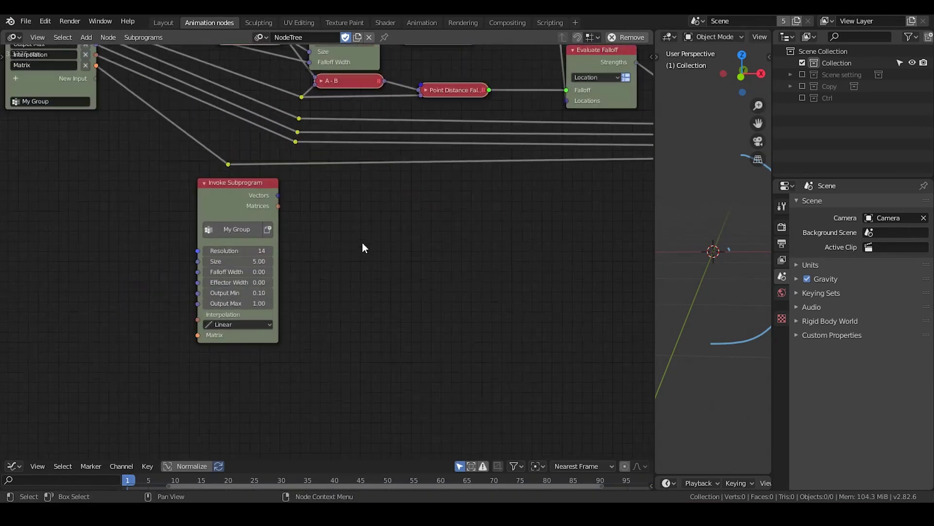
{"action": "middle_click_drag", "start_coordinate": [296, 243], "coordinate": [367, 227]}
{"action": "scroll", "coordinate": [367, 227], "scroll_direction": "up", "scroll_amount": 3}
{"action": "middle_click_drag", "start_coordinate": [219, 143], "coordinate": [332, 293]}
{"action": "double_click", "coordinate": [178, 147]}
{"action": "type", "text": "Transform"}
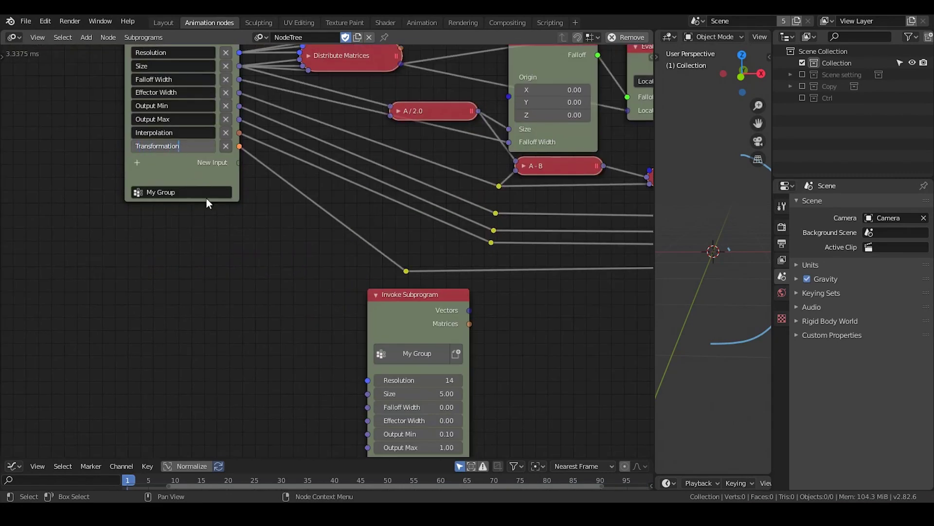
{"action": "left_click", "coordinate": [244, 271]}
- Widen the 3D viewport, add a 3D Viewer node and feed it the Matrices output of Invoke Subprogram
{"action": "middle_click_drag", "start_coordinate": [265, 315], "coordinate": [248, 174]}
{"action": "scroll", "coordinate": [375, 287], "scroll_direction": "up", "scroll_amount": 4}
{"action": "middle_click_drag", "start_coordinate": [362, 296], "coordinate": [358, 286]}
{"action": "scroll", "coordinate": [359, 286], "scroll_direction": "down", "scroll_amount": 1}
{"action": "left_click_drag", "start_coordinate": [654, 224], "coordinate": [538, 224]}
{"action": "scroll", "coordinate": [479, 235], "scroll_direction": "down", "scroll_amount": 5, "text": "ctrl"}
{"action": "key", "text": "ctrl+a"}
{"action": "type", "text": "3"}
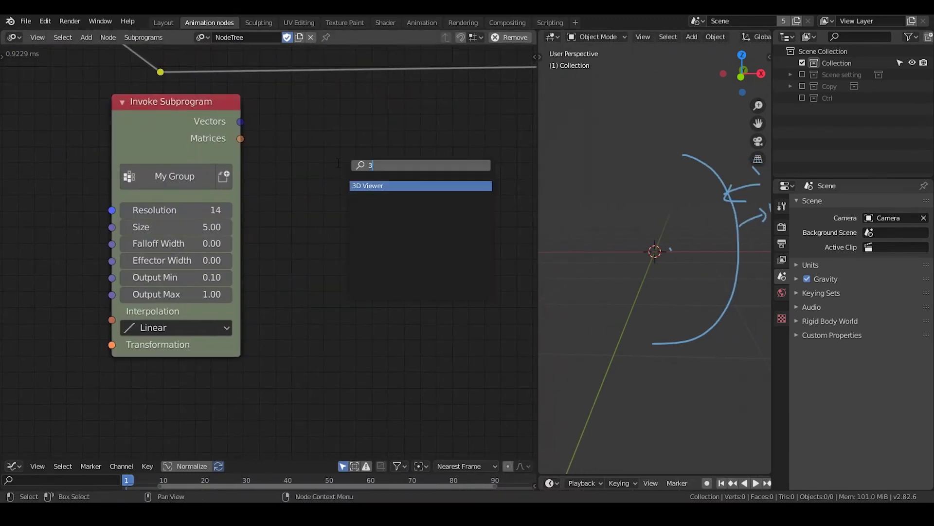
{"action": "left_click", "coordinate": [367, 186]}
{"action": "left_click", "coordinate": [324, 131]}
{"action": "left_click_drag", "start_coordinate": [240, 138], "coordinate": [338, 139]}
- Set the Invoke Subprogram node's Resolution to 7
{"action": "scroll", "coordinate": [647, 247], "scroll_direction": "down", "scroll_amount": 3}
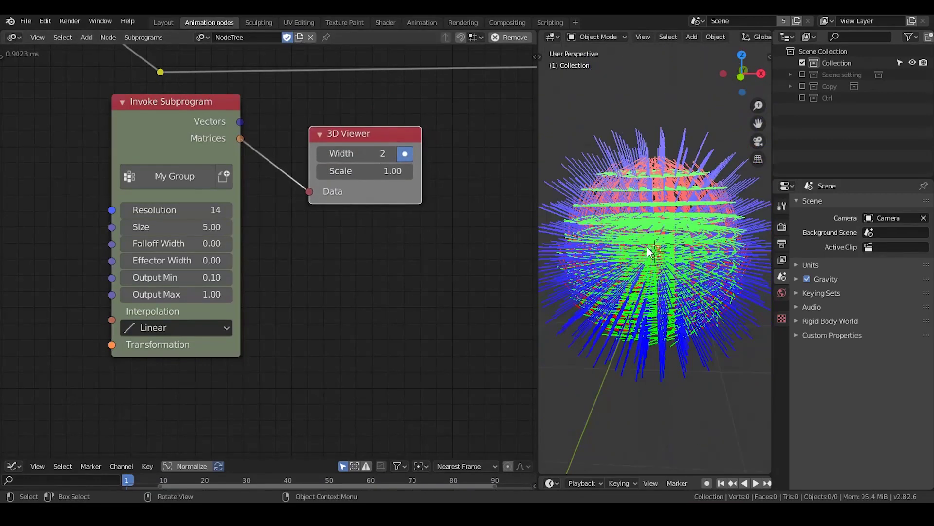
{"action": "middle_click_drag", "start_coordinate": [648, 247], "coordinate": [632, 246]}
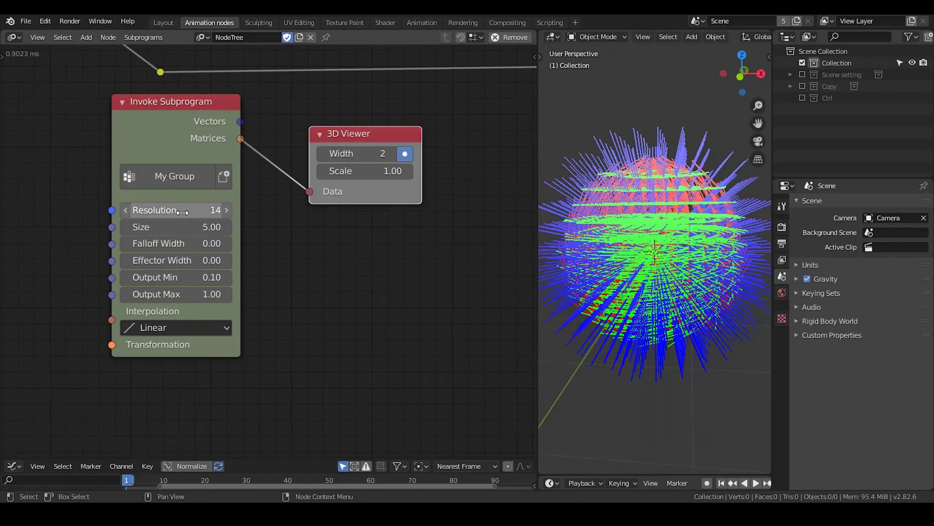
{"action": "left_click_drag", "start_coordinate": [183, 212], "coordinate": [154, 212]}
{"action": "mouse_move", "coordinate": [692, 170]}
{"action": "right_mouse_down"}
{"action": "mouse_move", "coordinate": [720, 338]}
{"action": "mouse_move", "coordinate": [710, 287]}
{"action": "right_mouse_up"}
{"action": "middle_click_drag", "start_coordinate": [710, 286], "coordinate": [597, 168]}
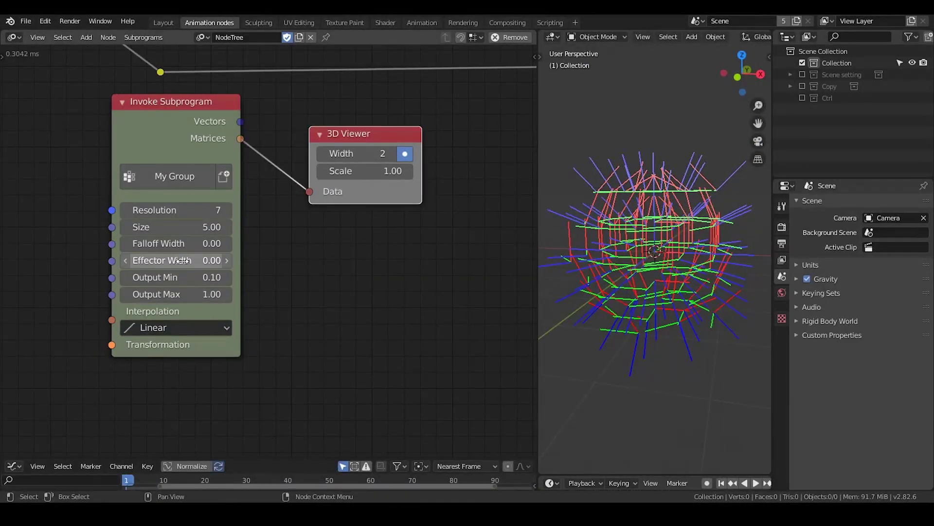
- Set Effector Width to 1.5 on the Invoke Subprogram node and check the matrices in the 3D viewport
{"action": "left_click_drag", "start_coordinate": [174, 262], "coordinate": [237, 261]}
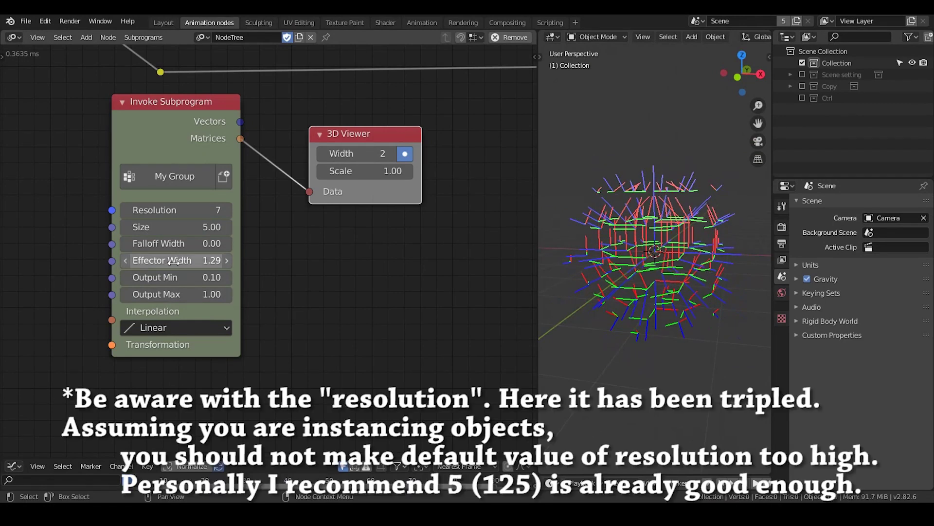
{"action": "left_click", "coordinate": [238, 259]}
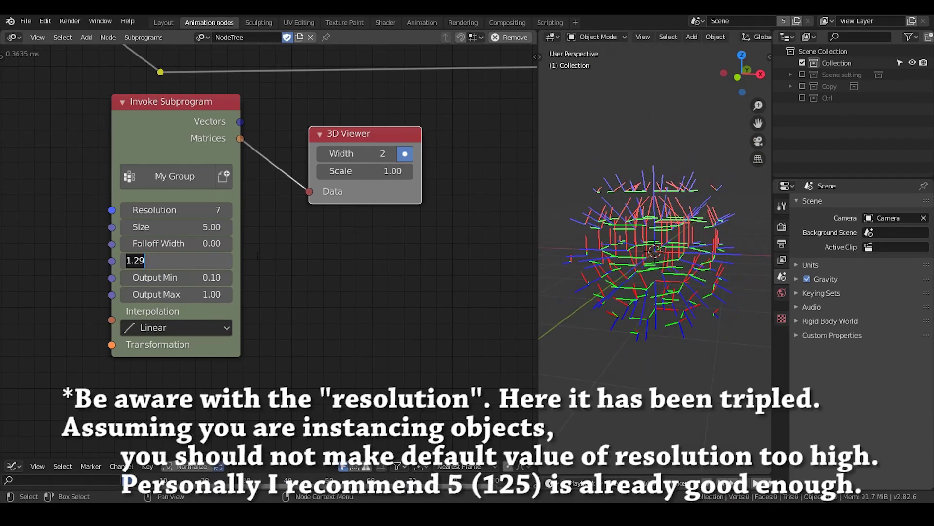
{"action": "type", "text": "1.5"}
{"action": "key", "text": "Return"}
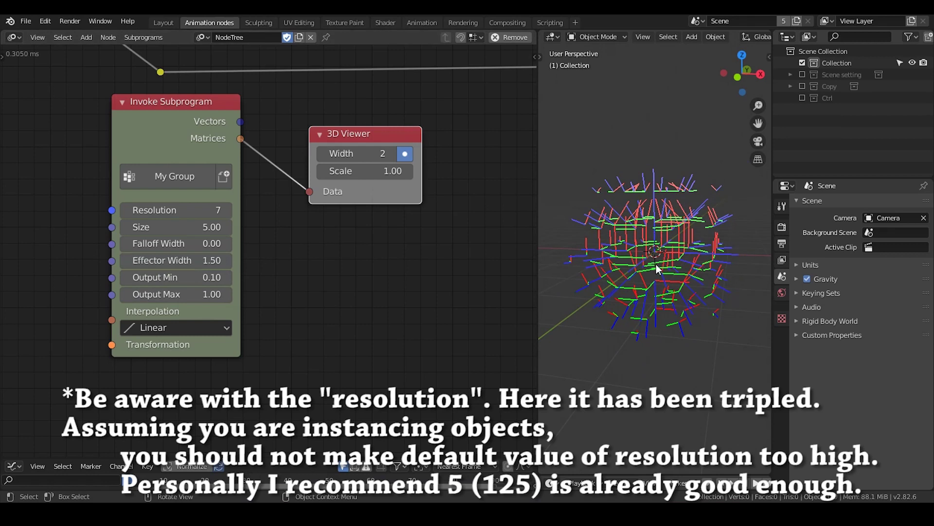
{"action": "middle_click_drag", "start_coordinate": [654, 264], "coordinate": [670, 253]}
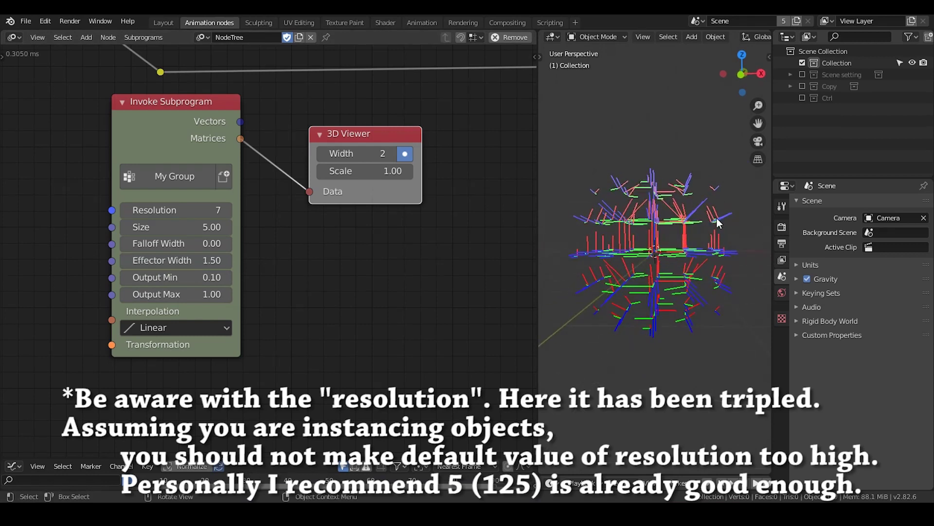
{"action": "mouse_move", "coordinate": [717, 218]}
{"action": "middle_mouse_down"}
{"action": "mouse_move", "coordinate": [708, 236]}
{"action": "mouse_move", "coordinate": [718, 235]}
{"action": "middle_mouse_up"}
{"action": "scroll", "coordinate": [717, 236], "scroll_direction": "up", "scroll_amount": 2}
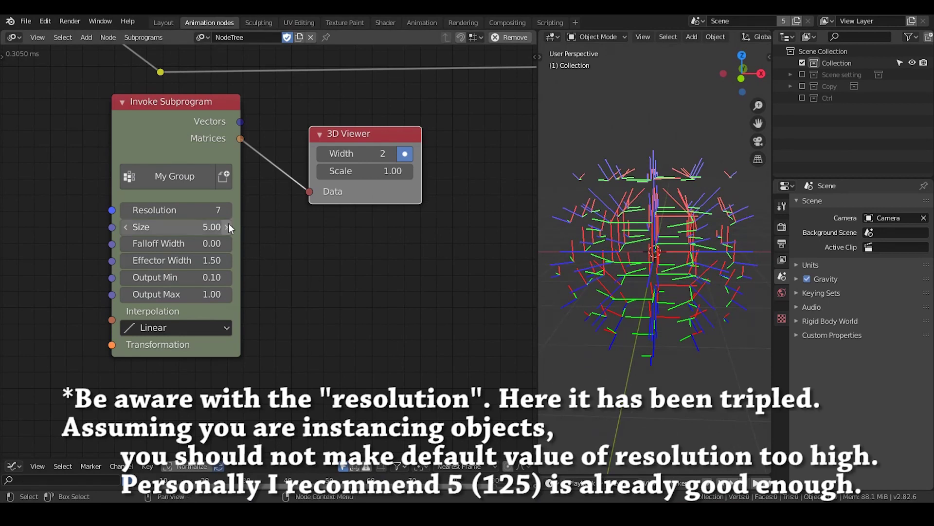
- Examine the Group Input node's parameter defaults in its advanced node settings
{"action": "middle_click_drag", "start_coordinate": [74, 150], "coordinate": [213, 220]}
{"action": "left_click", "coordinate": [139, 127]}
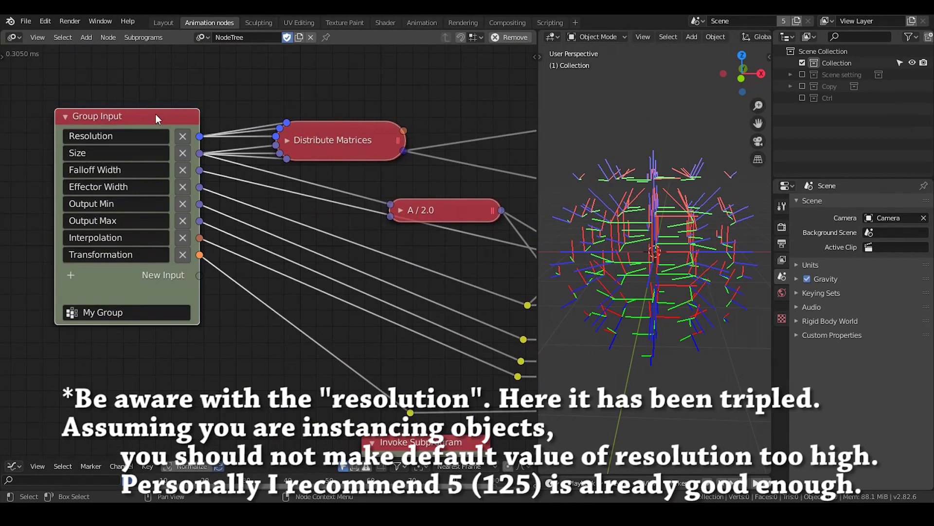
{"action": "key", "text": "u"}
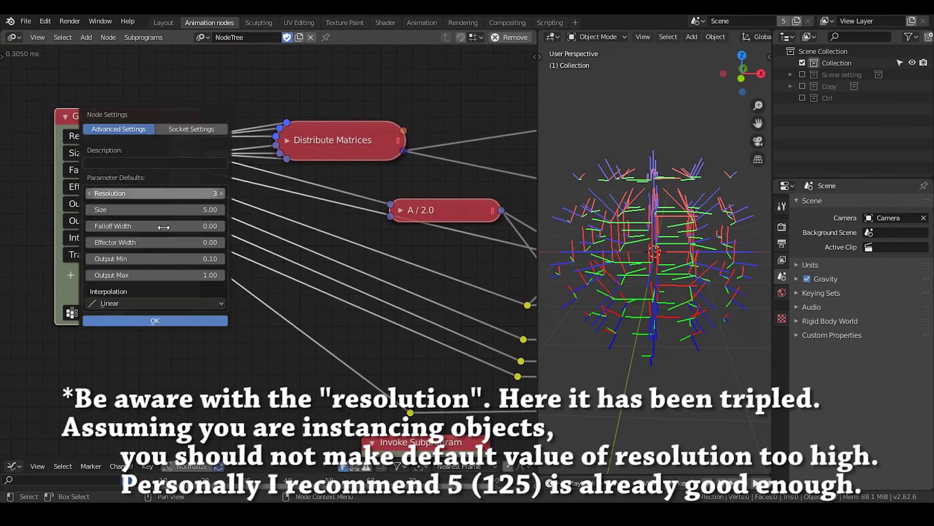
{"action": "left_click", "coordinate": [179, 320]}
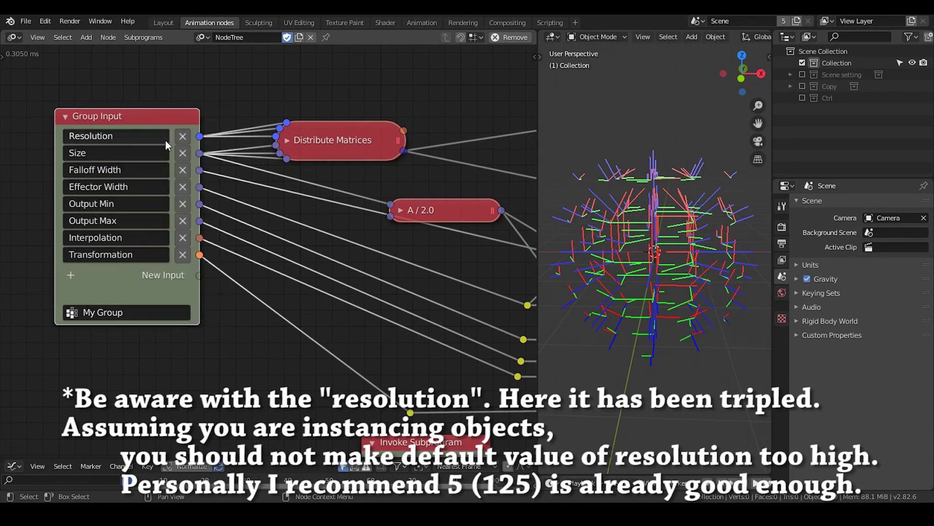
{"action": "key", "text": "n"}
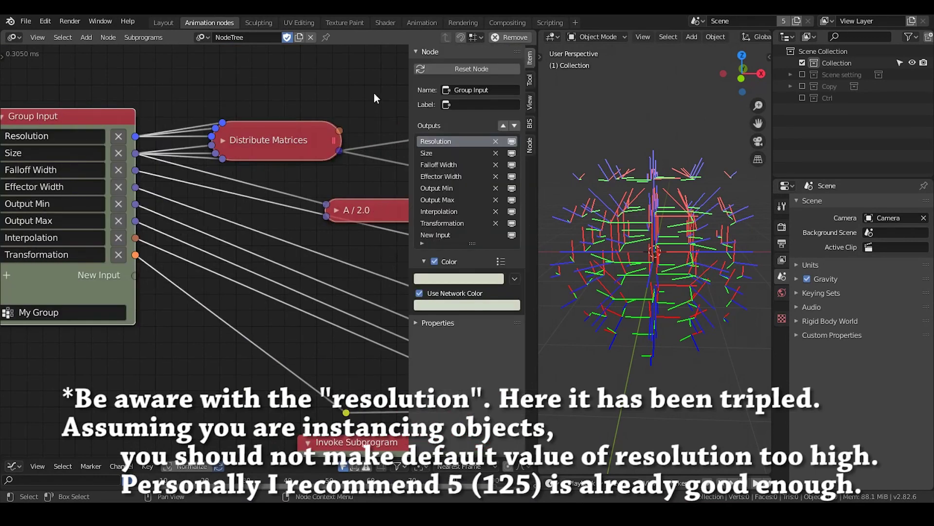
{"action": "left_click", "coordinate": [530, 145]}
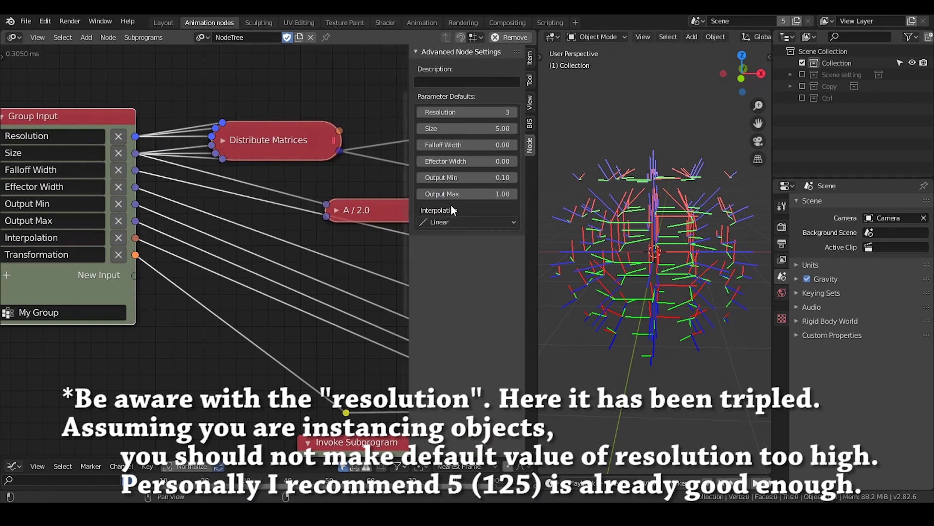
{"action": "key", "text": "n"}
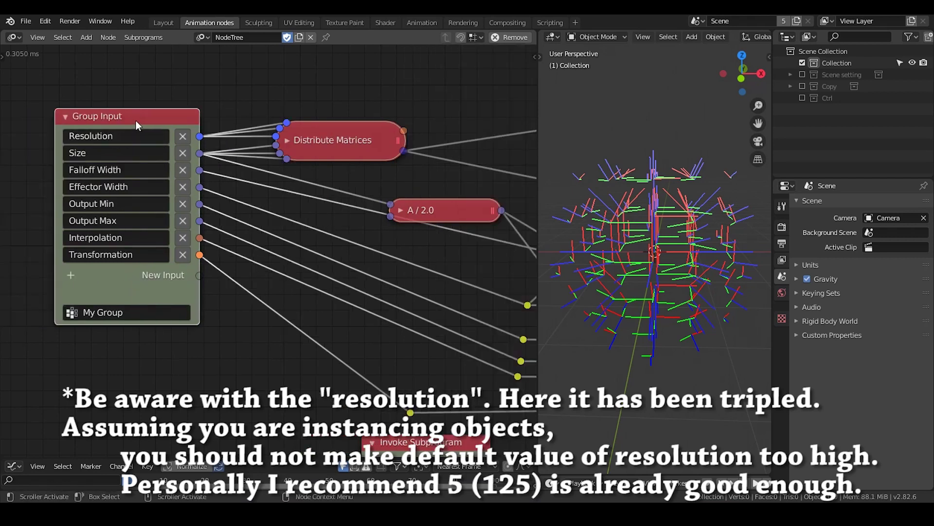
- Rename the subprogram from the Group Input node as "Distribute in sphere tut"
{"action": "scroll", "coordinate": [310, 402], "scroll_direction": "down", "scroll_amount": 1}
{"action": "middle_click_drag", "start_coordinate": [316, 394], "coordinate": [309, 307]}
{"action": "left_click", "coordinate": [129, 224]}
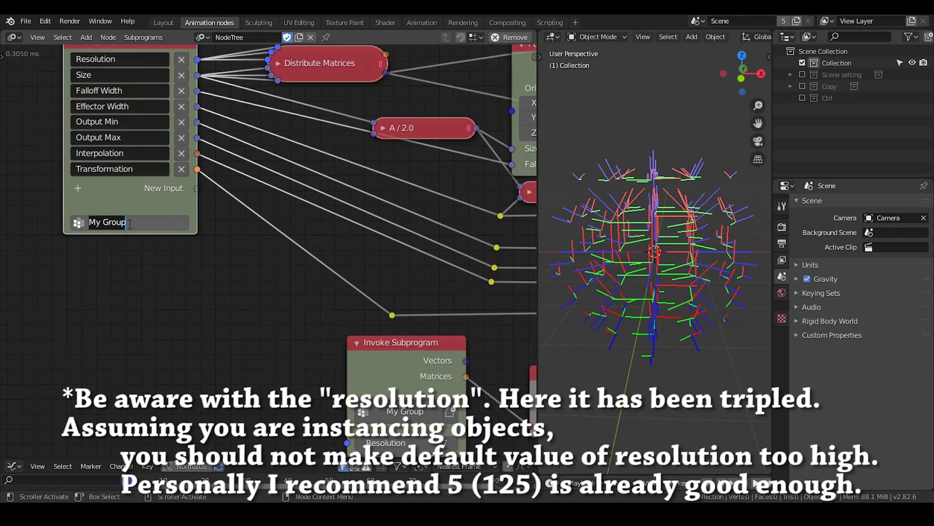
{"action": "type", "text": "Distribute in"}
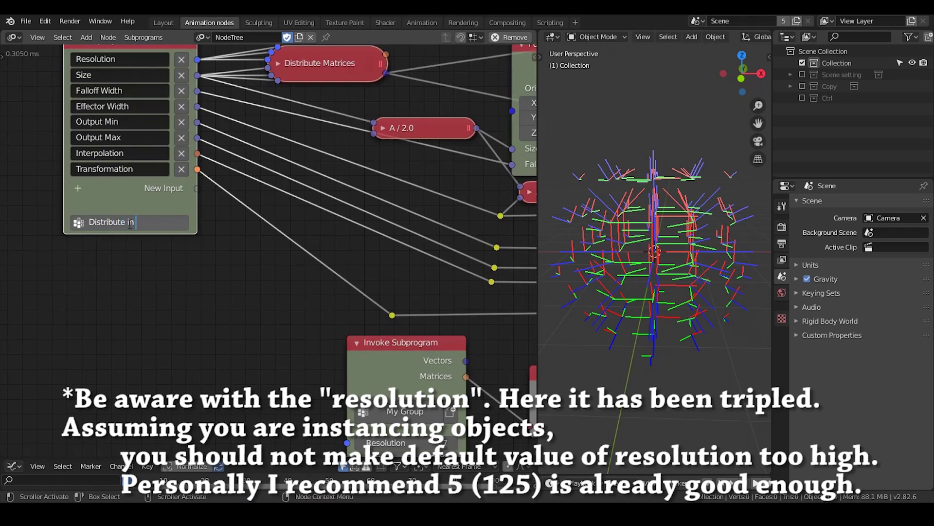
{"action": "type", "text": " sphere tut"}
{"action": "key", "text": "Return"}
- Try adding a second Invoke Subprogram node for "Distribute in sphere tut" through the node search, and delete it again
{"action": "scroll", "coordinate": [146, 248], "scroll_direction": "down", "scroll_amount": 4, "text": "shift"}
{"action": "key", "text": "ctrl+a"}
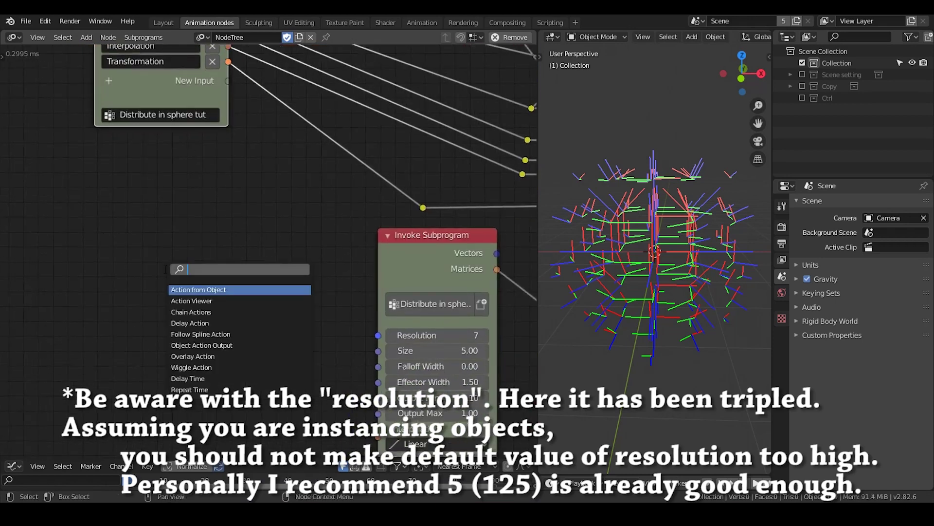
{"action": "type", "text": "distribute"}
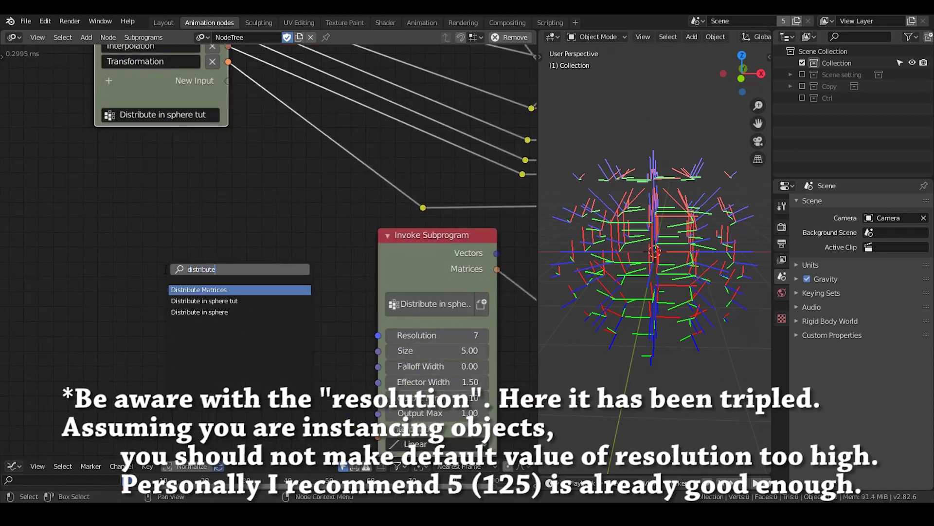
{"action": "key", "text": "Down"}
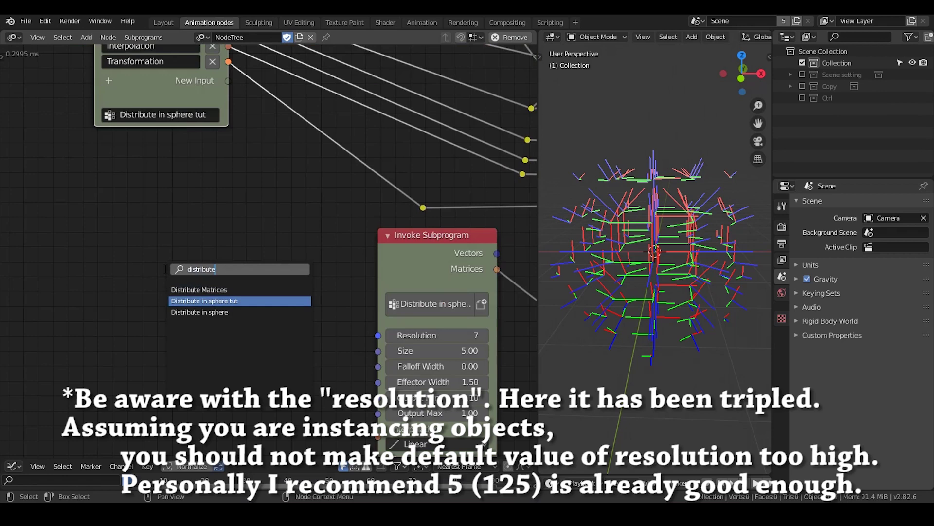
{"action": "key", "text": "Return"}
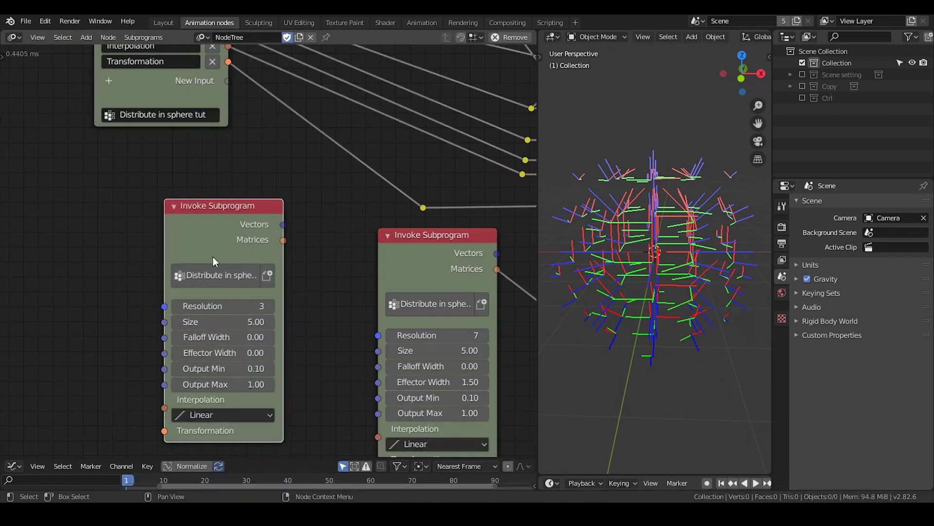
{"action": "middle_click_drag", "start_coordinate": [214, 263], "coordinate": [205, 197]}
{"action": "key", "text": "x"}
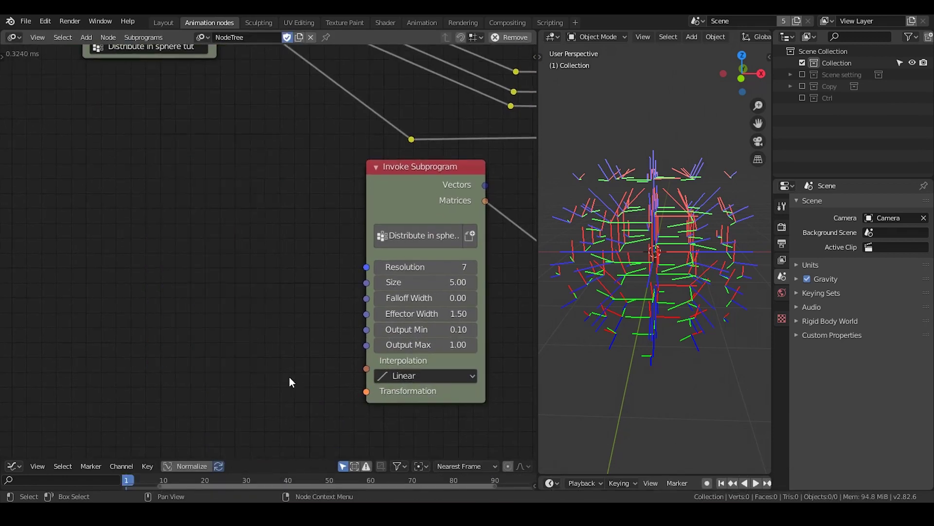
- Add a Compose Matrix node and connect its Matrix output to the Invoke Subprogram node's Transformation input
{"action": "middle_click_drag", "start_coordinate": [293, 366], "coordinate": [212, 302]}
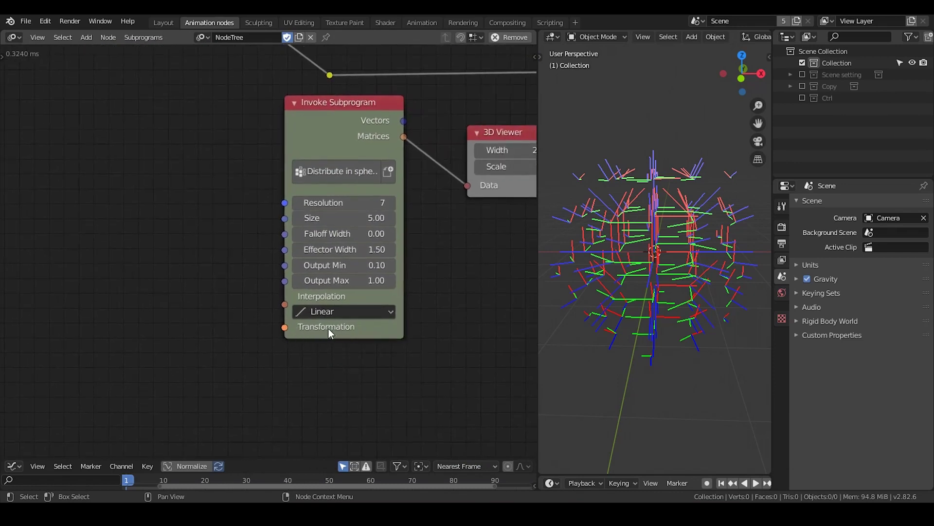
{"action": "key", "text": "ctrl+a"}
{"action": "type", "text": "compose"}
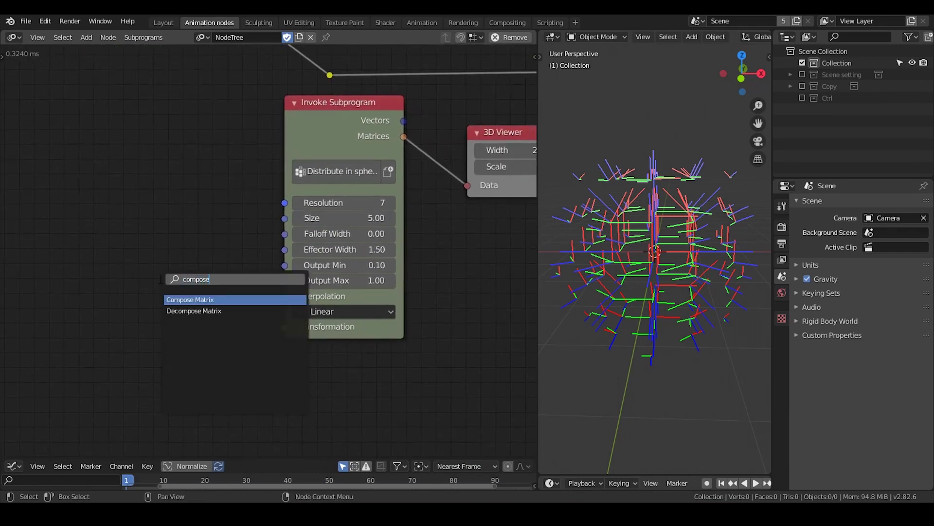
{"action": "key", "text": "Return"}
{"action": "left_click", "coordinate": [203, 298]}
{"action": "left_click_drag", "start_coordinate": [213, 264], "coordinate": [287, 326]}
{"action": "middle_click_drag", "start_coordinate": [256, 389], "coordinate": [259, 311]}
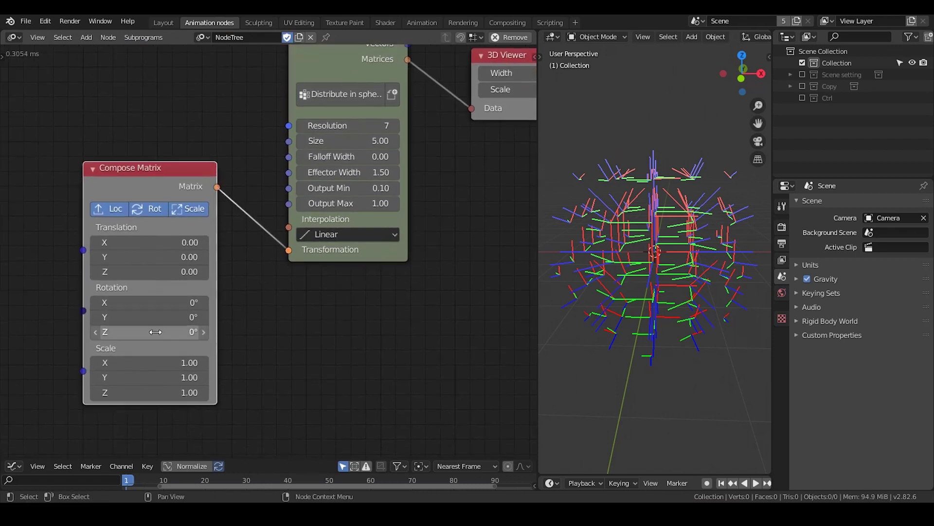
- Try out the Z rotation on the Compose Matrix node and delete the node
{"action": "left_click_drag", "start_coordinate": [155, 336], "coordinate": [199, 336]}
{"action": "key", "text": "x"}
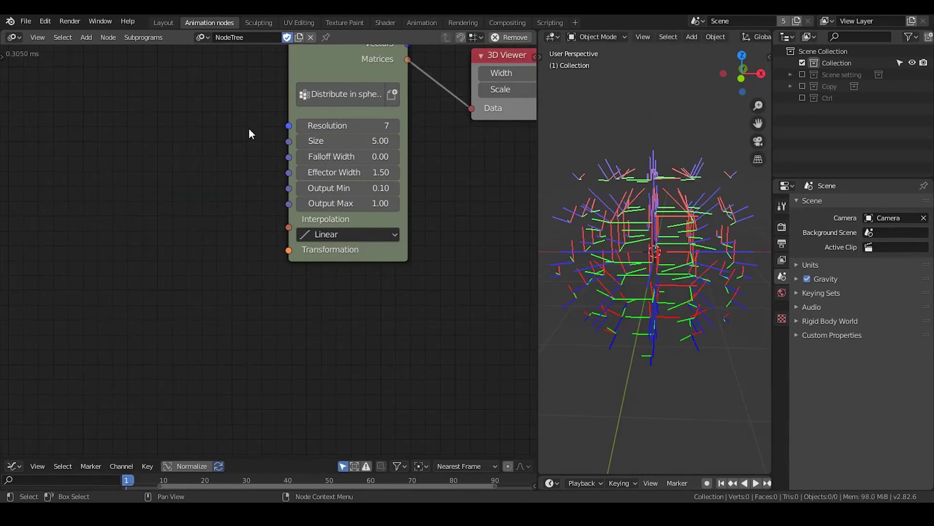
- Delete the Invoke Subprogram node together with its 3D Viewer node, leaving only the subprogram's own network
{"action": "middle_click_drag", "start_coordinate": [270, 113], "coordinate": [209, 247]}
{"action": "scroll", "coordinate": [253, 192], "scroll_direction": "down", "scroll_amount": 1}
{"action": "left_click_drag", "start_coordinate": [250, 193], "coordinate": [243, 219]}
{"action": "left_click_drag", "start_coordinate": [476, 174], "coordinate": [276, 271]}
{"action": "key", "text": "x"}
{"action": "middle_click_drag", "start_coordinate": [349, 172], "coordinate": [268, 328]}
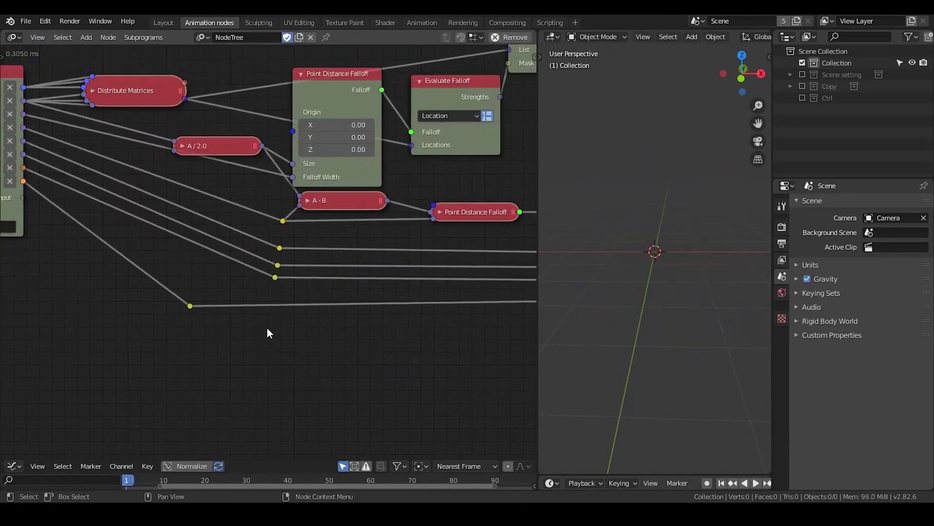
{"action": "scroll", "coordinate": [266, 326], "scroll_direction": "down", "scroll_amount": 6}
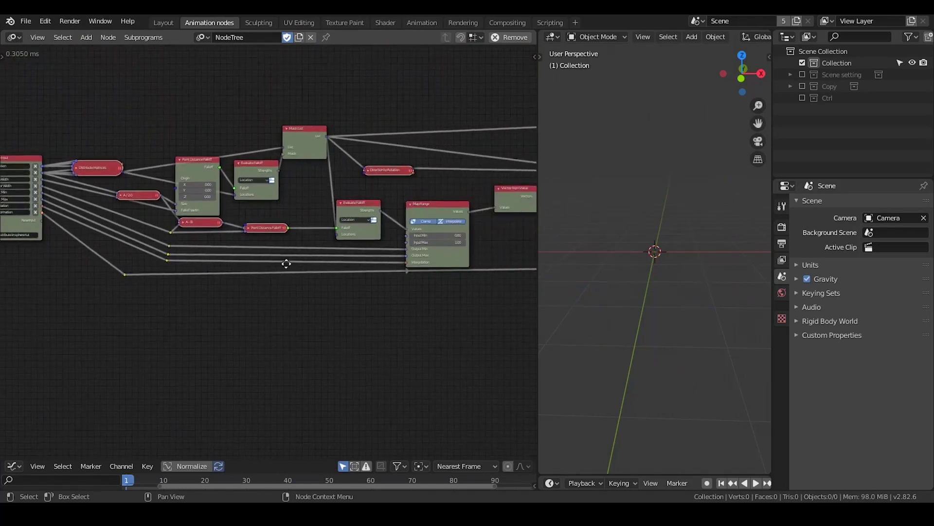